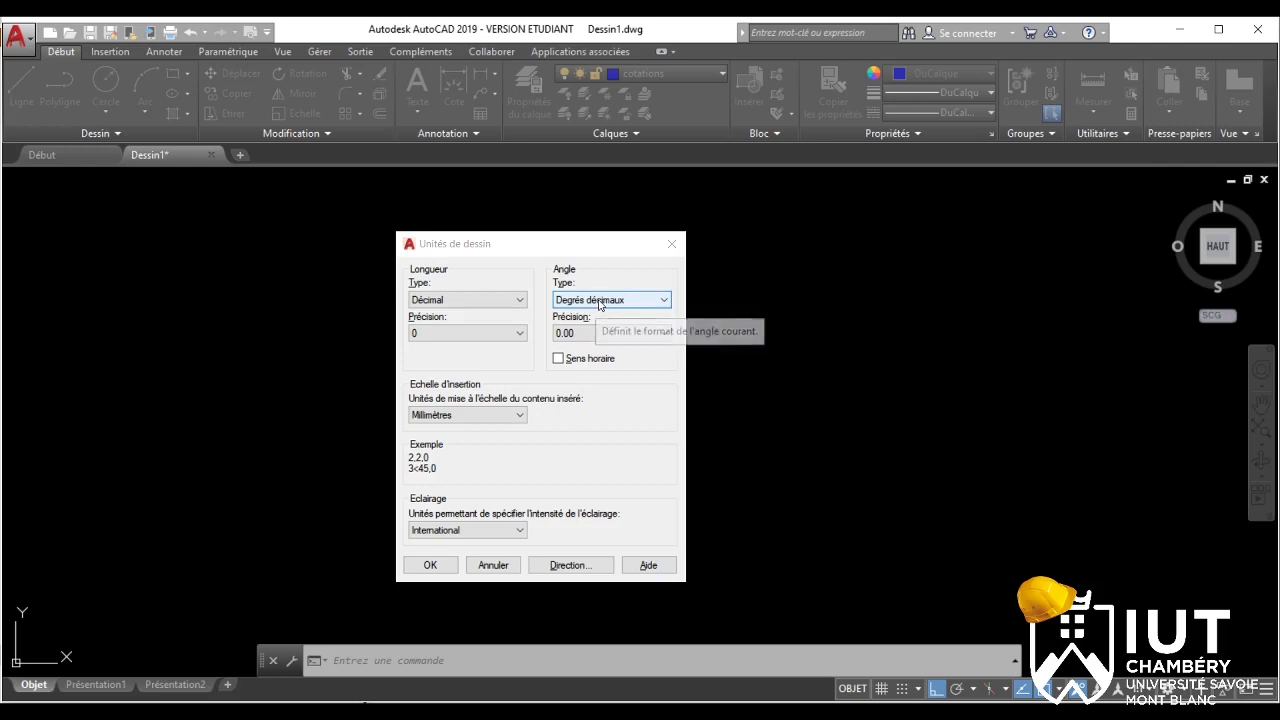
# Set the angle precision to 0.0 in the drawing units and accept the settings
pyautogui.click(594, 333)
pyautogui.click(600, 334)
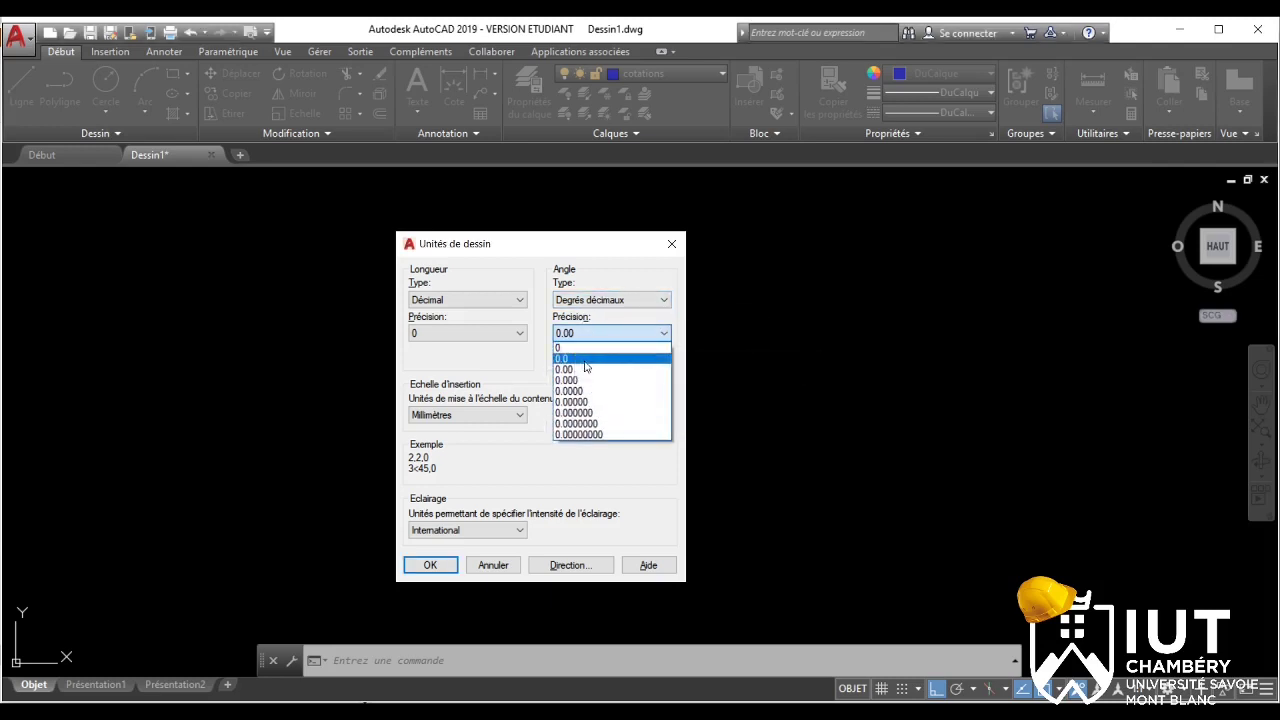
pyautogui.click(586, 360)
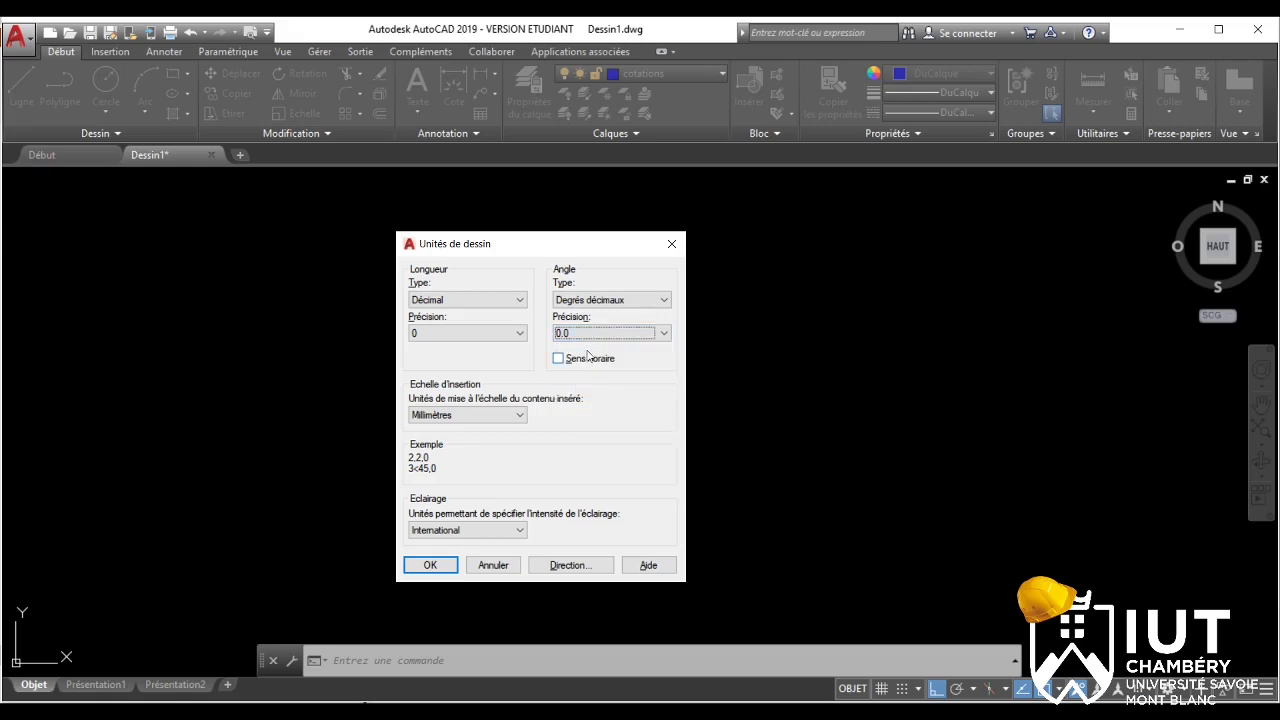
pyautogui.press('Return')
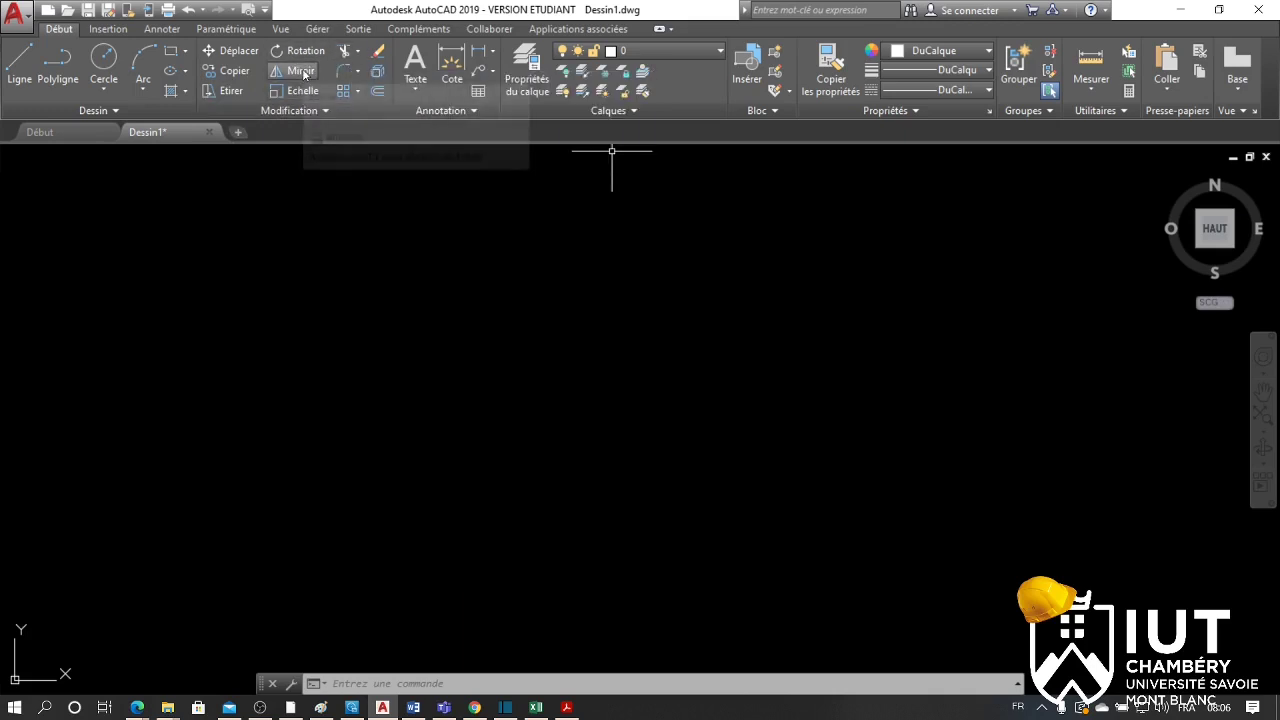
pyautogui.click(360, 92)
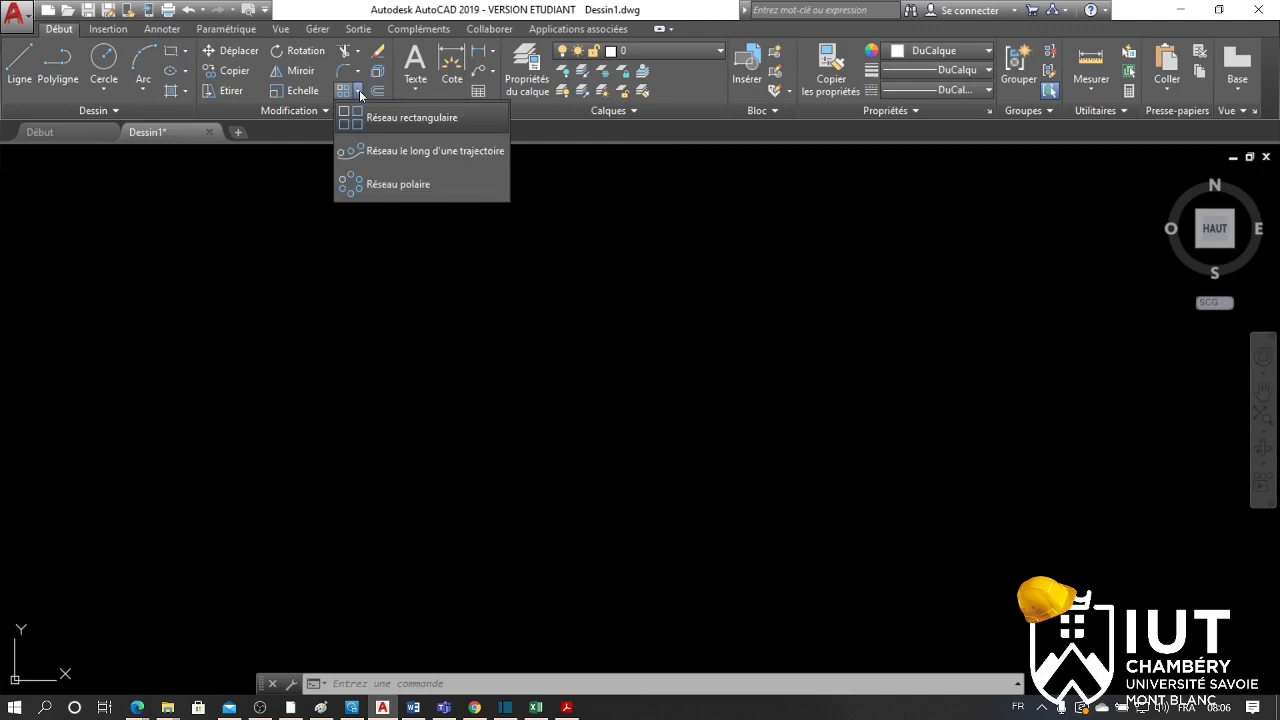
pyautogui.click(160, 137)
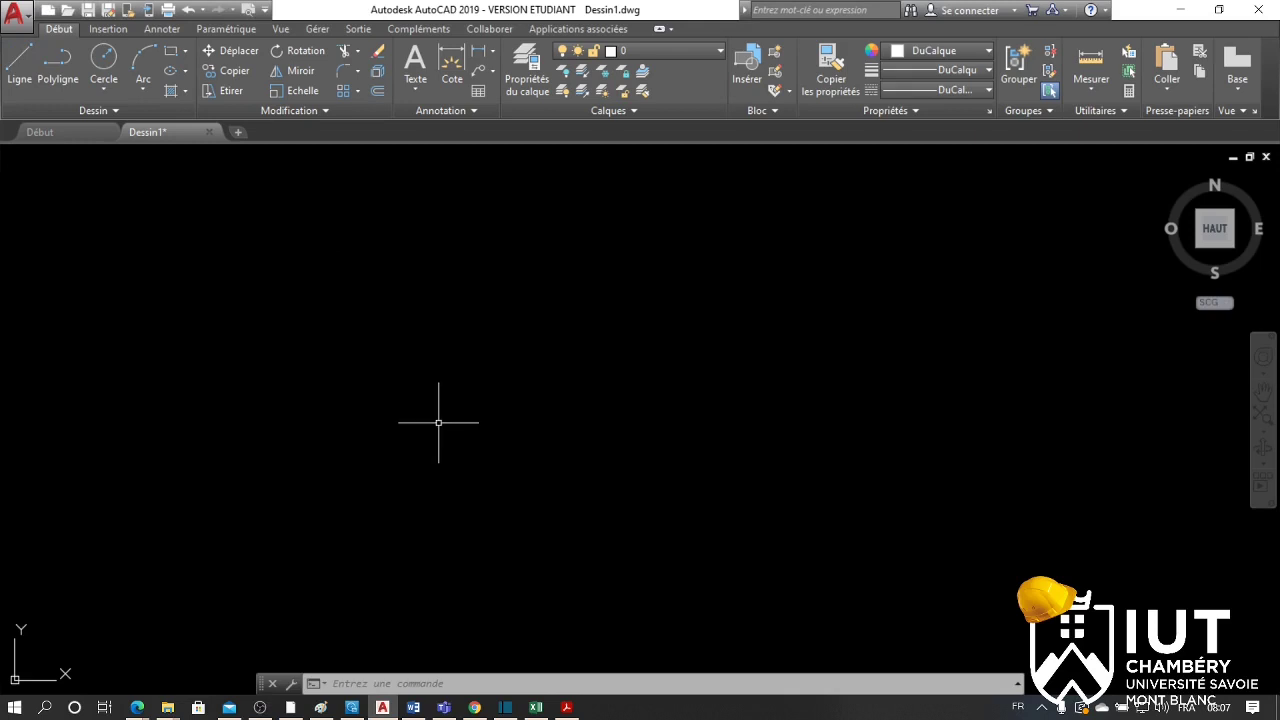
# Draw a horizontal line from absolute coordinates 100,100 to 200,100
pyautogui.write('l')
pyautogui.press('Return')
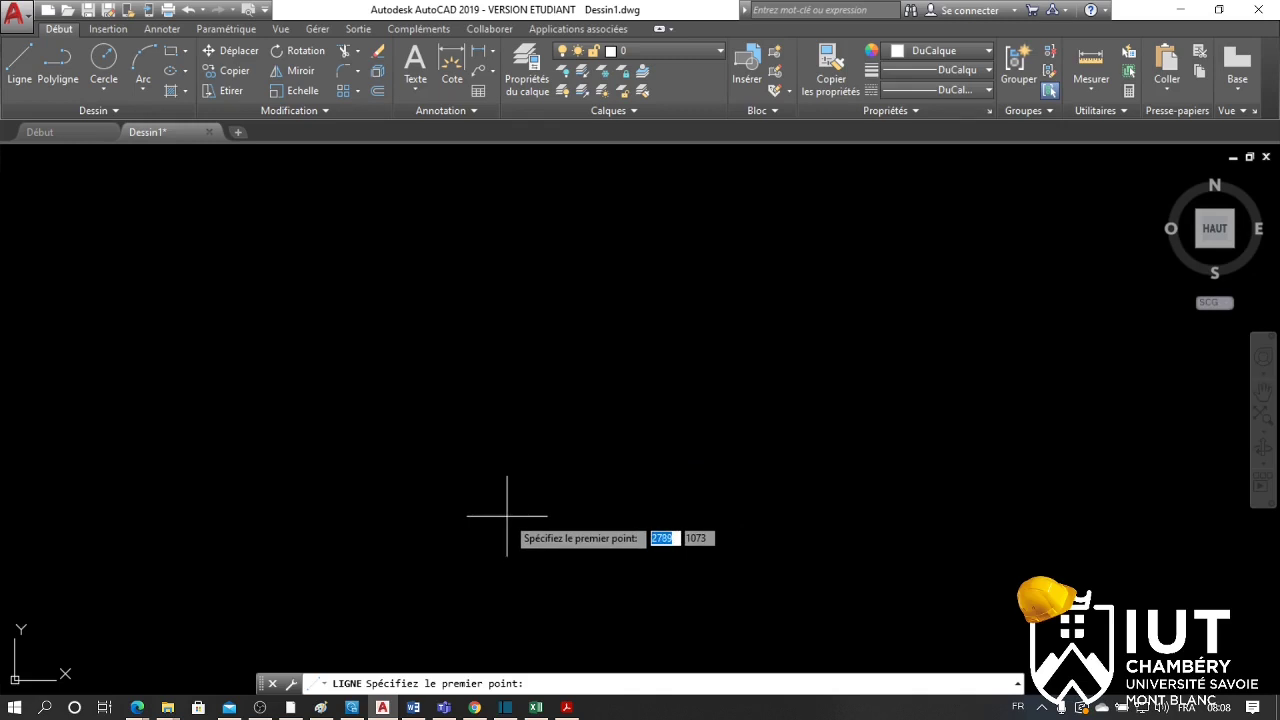
pyautogui.write('100')
pyautogui.press('Tab')
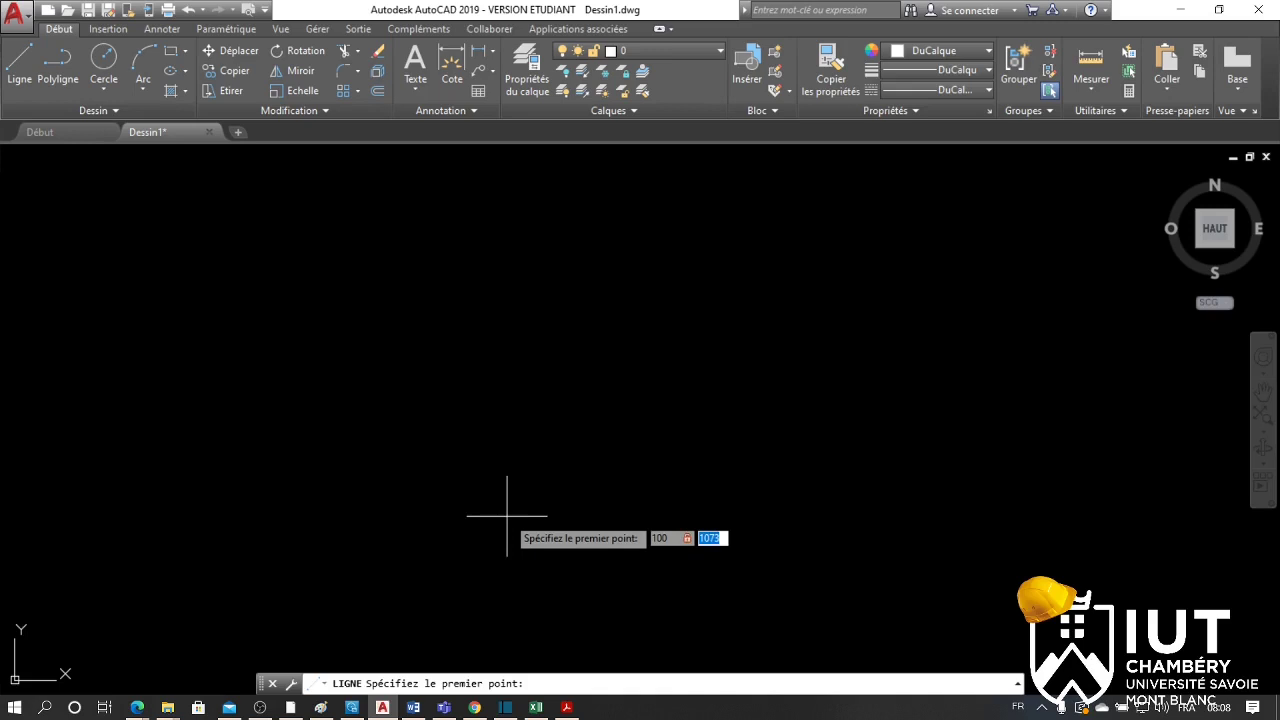
pyautogui.write('100')
pyautogui.press('Return')
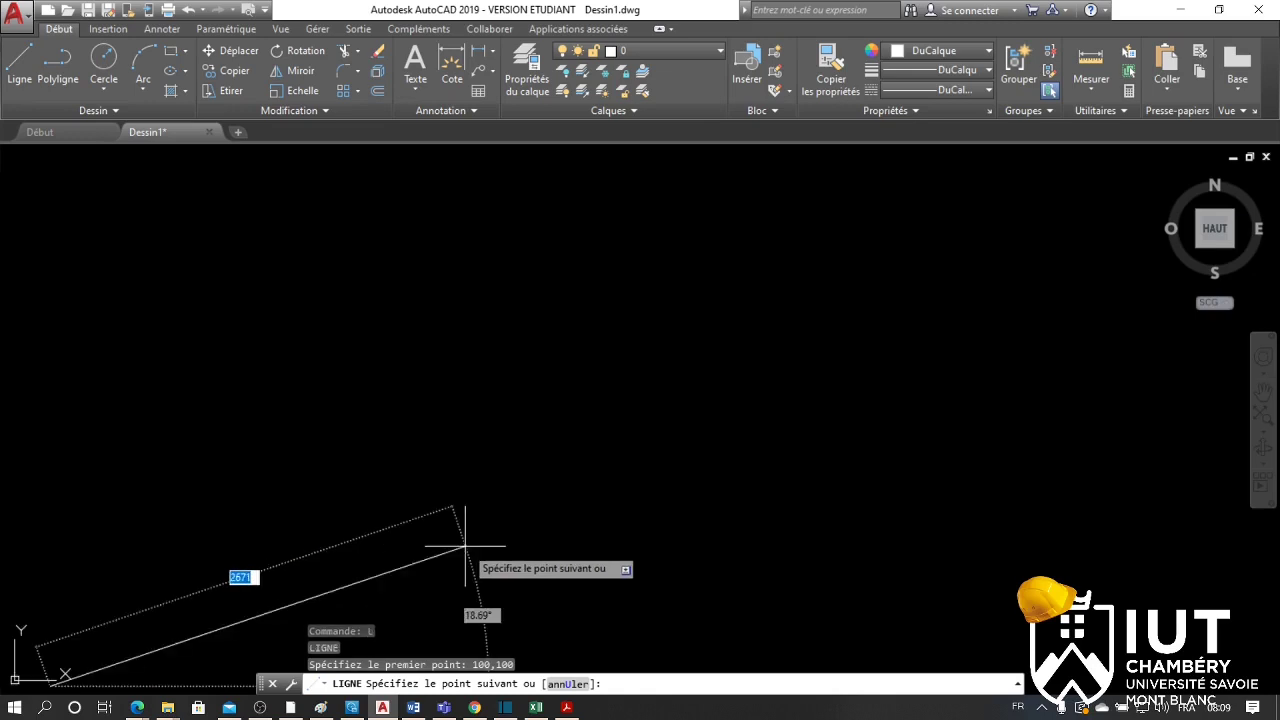
pyautogui.scroll(-4, 460, 530)
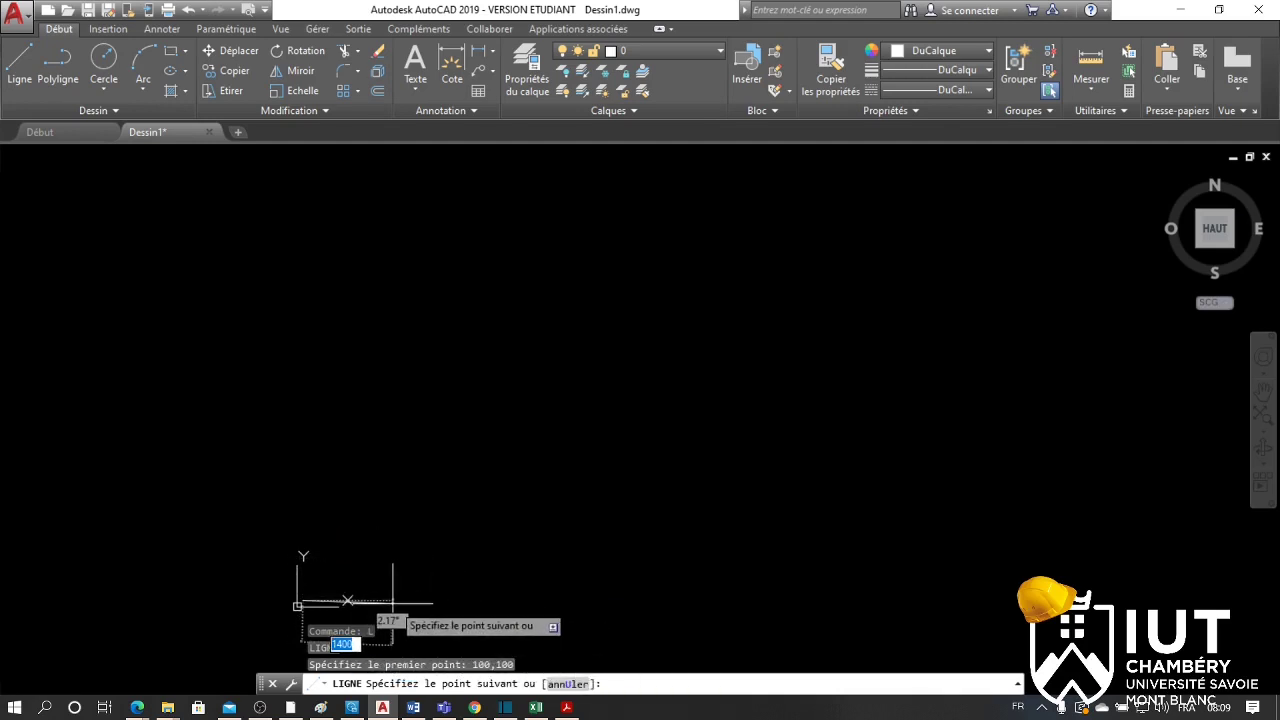
pyautogui.click(645, 684)
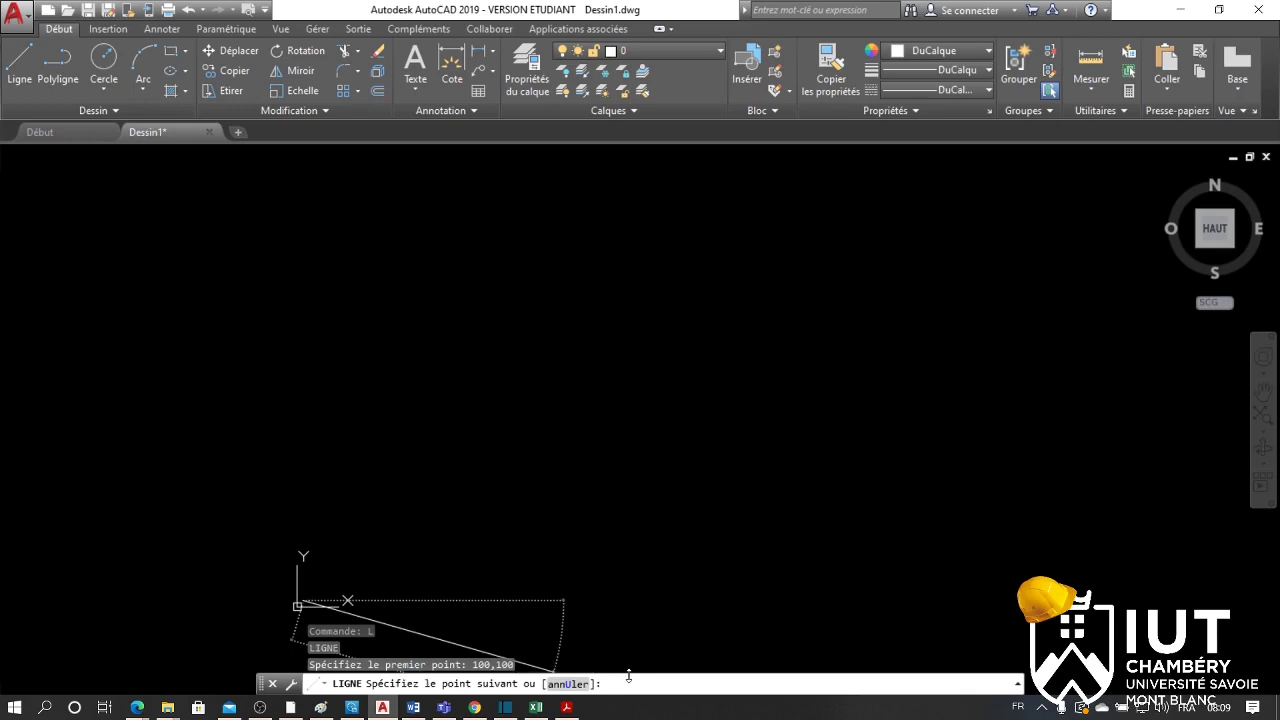
pyautogui.write('200,100')
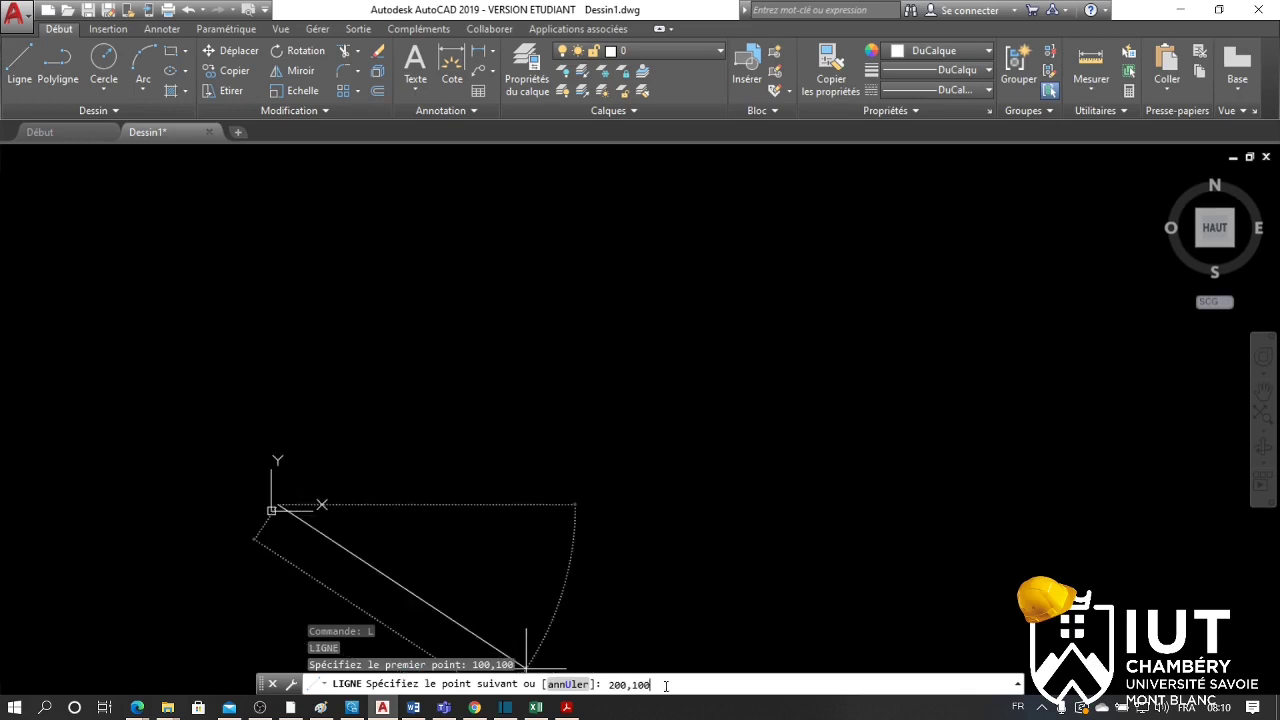
pyautogui.press('Return')
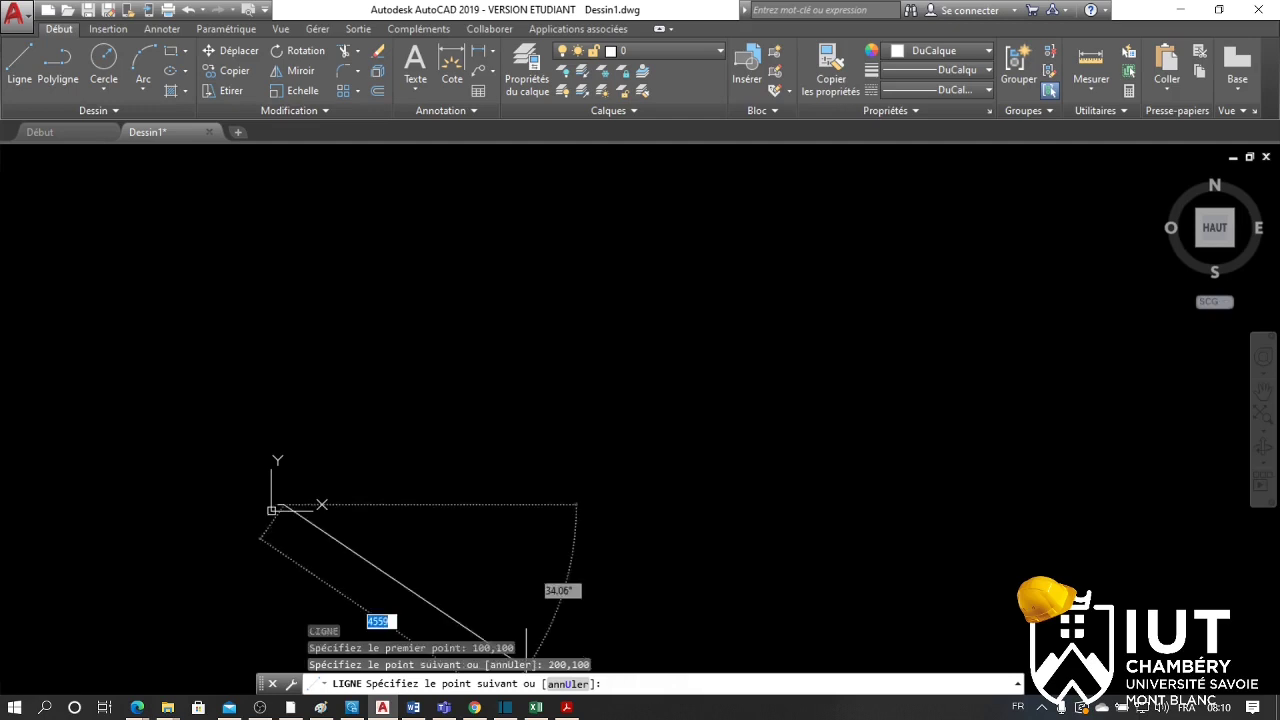
pyautogui.scroll(7, 276, 492)
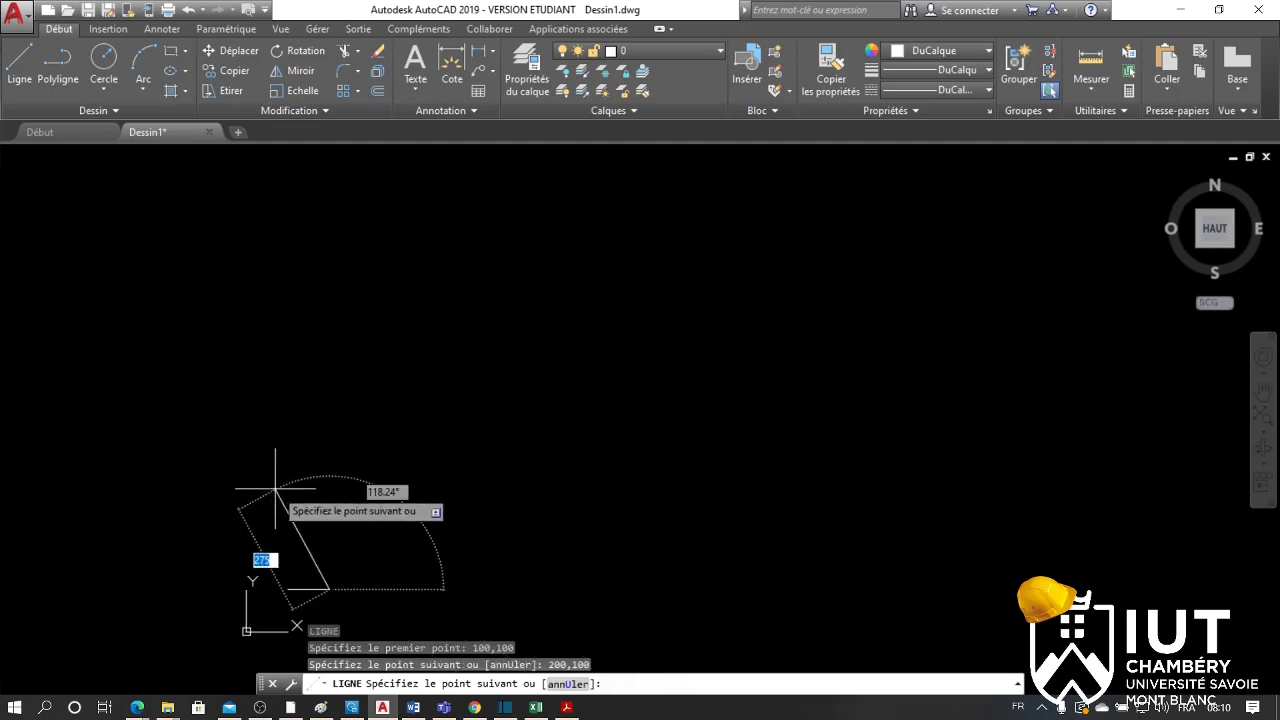
pyautogui.scroll(2, 494, 471)
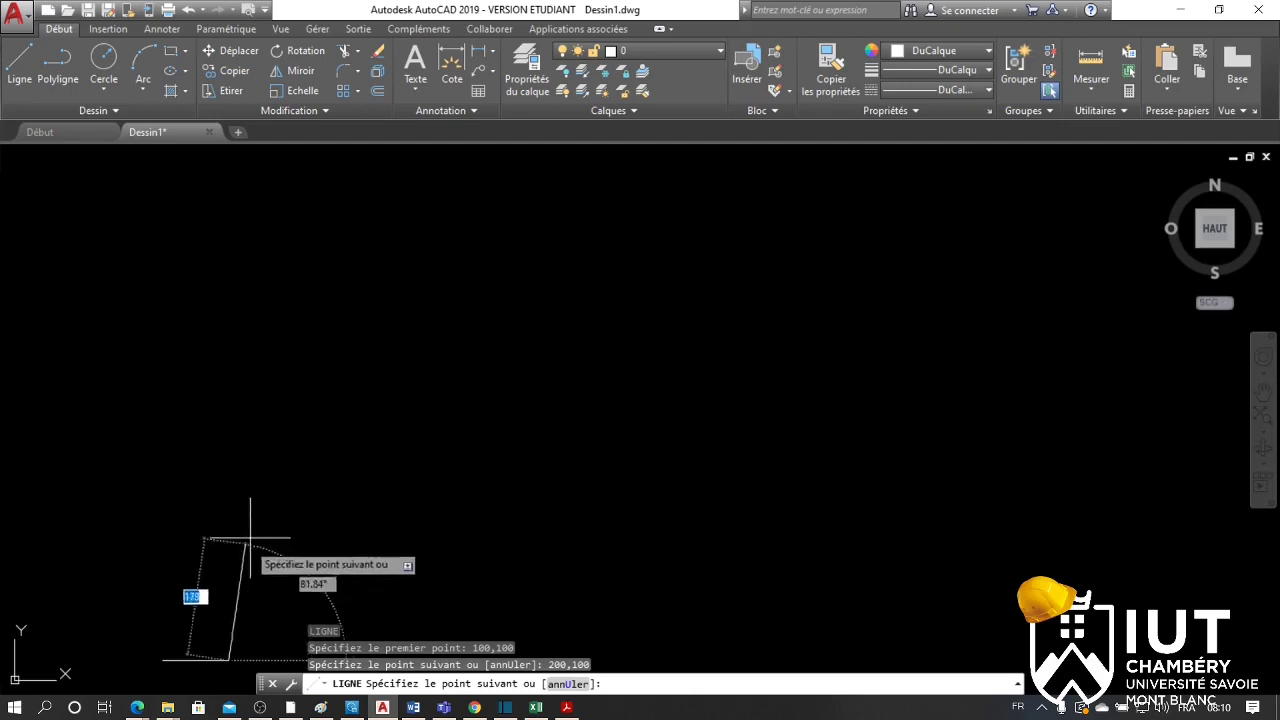
pyautogui.scroll(-3, 274, 515)
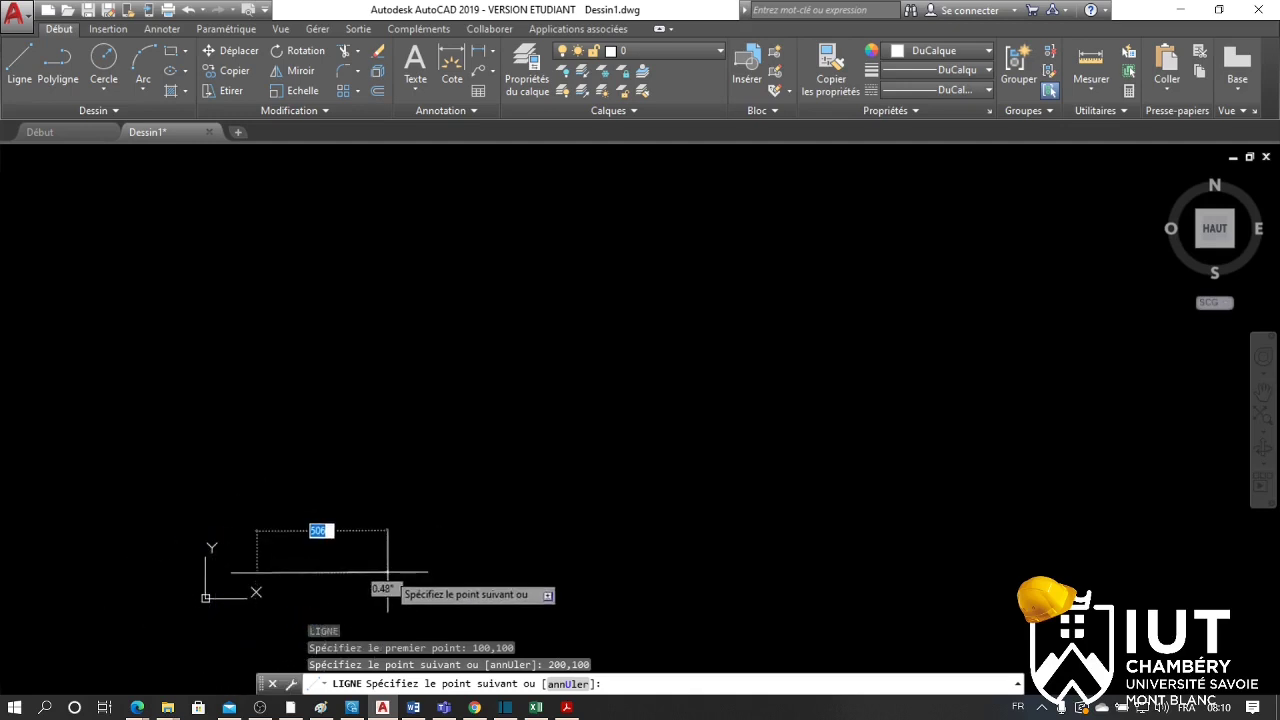
pyautogui.press('Escape')
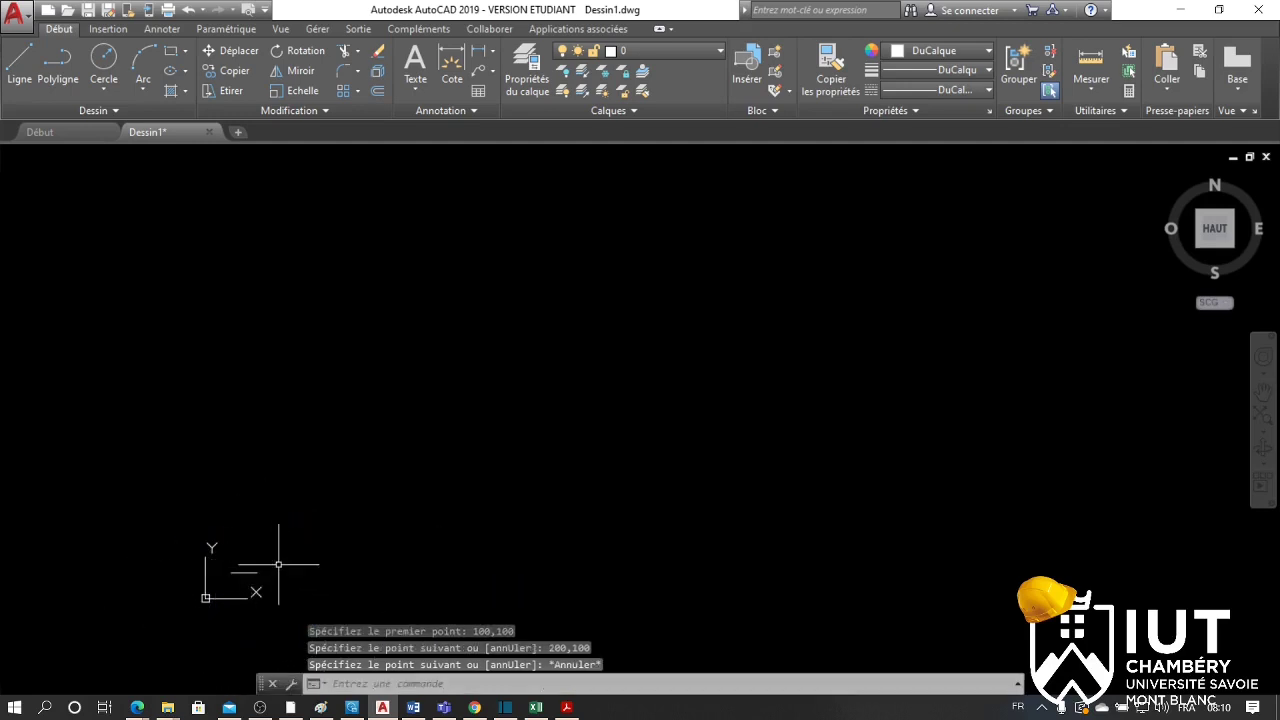
# Delete the short horizontal line near the origin
pyautogui.click(272, 558)
pyautogui.click(223, 578)
pyautogui.press('Delete')
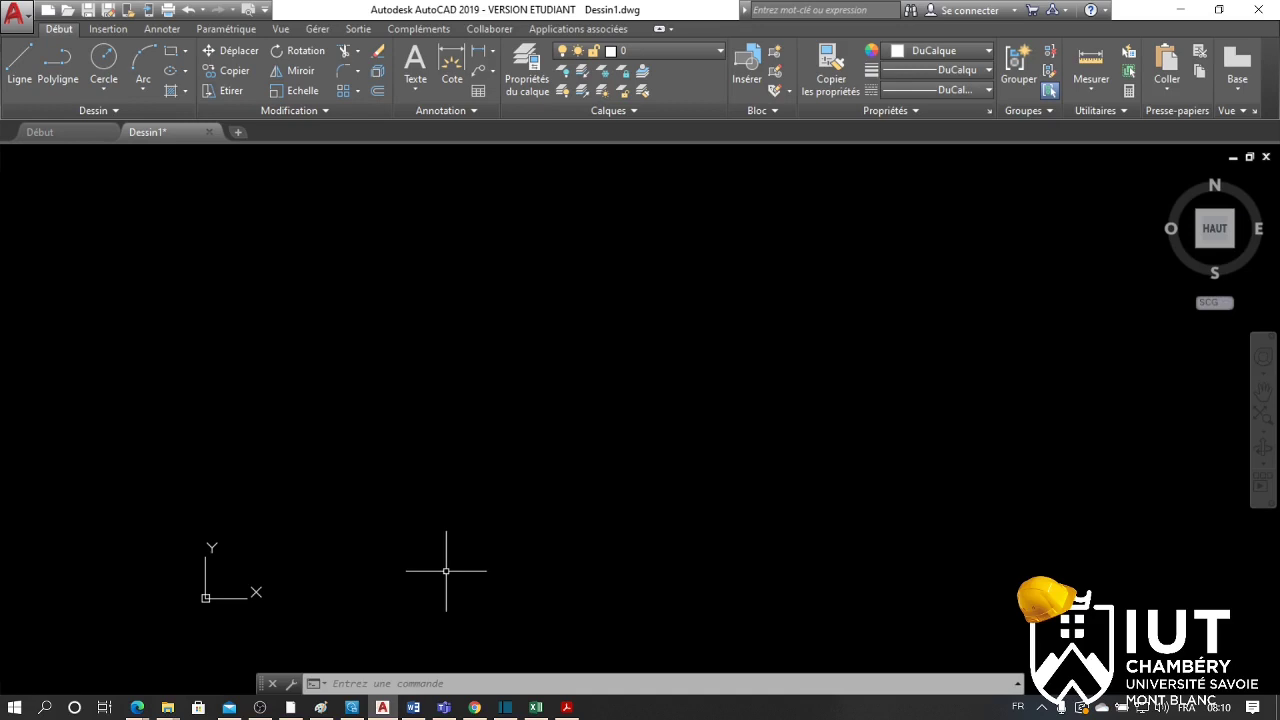
pyautogui.write('l')
pyautogui.press('Return')
pyautogui.click(390, 551)
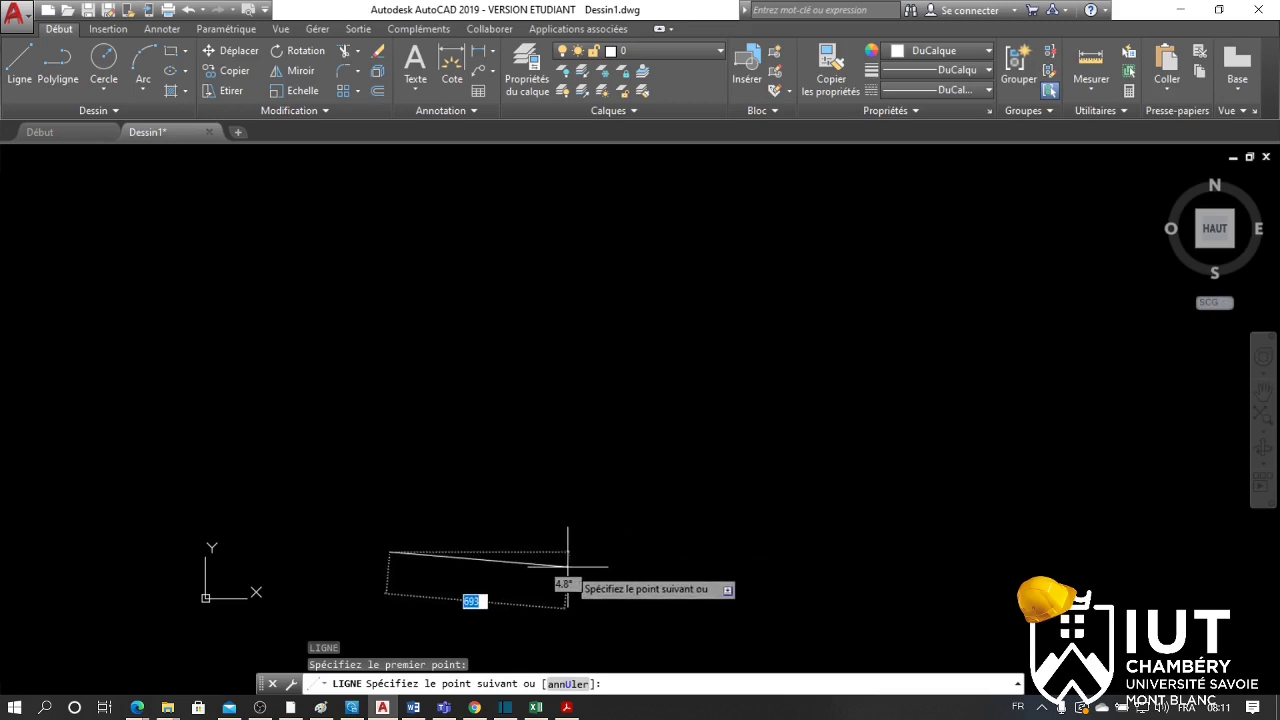
pyautogui.write('@')
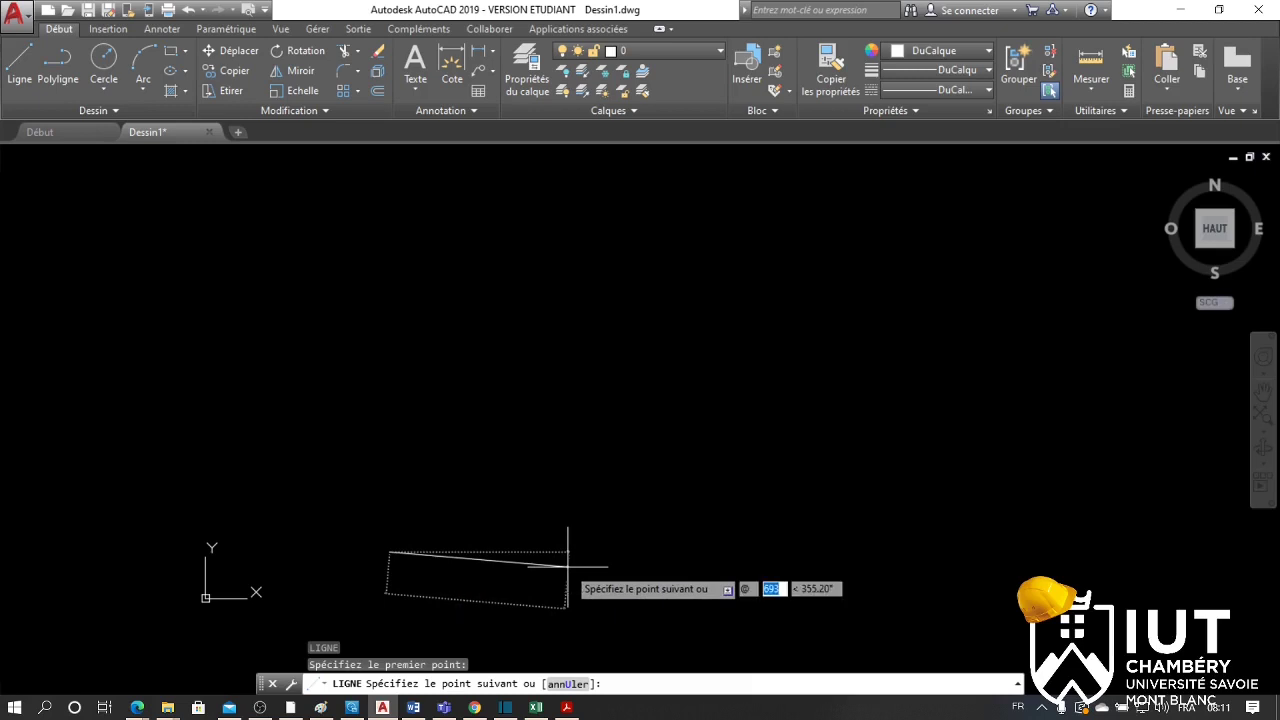
pyautogui.write('100')
pyautogui.press('Tab')
pyautogui.write('0')
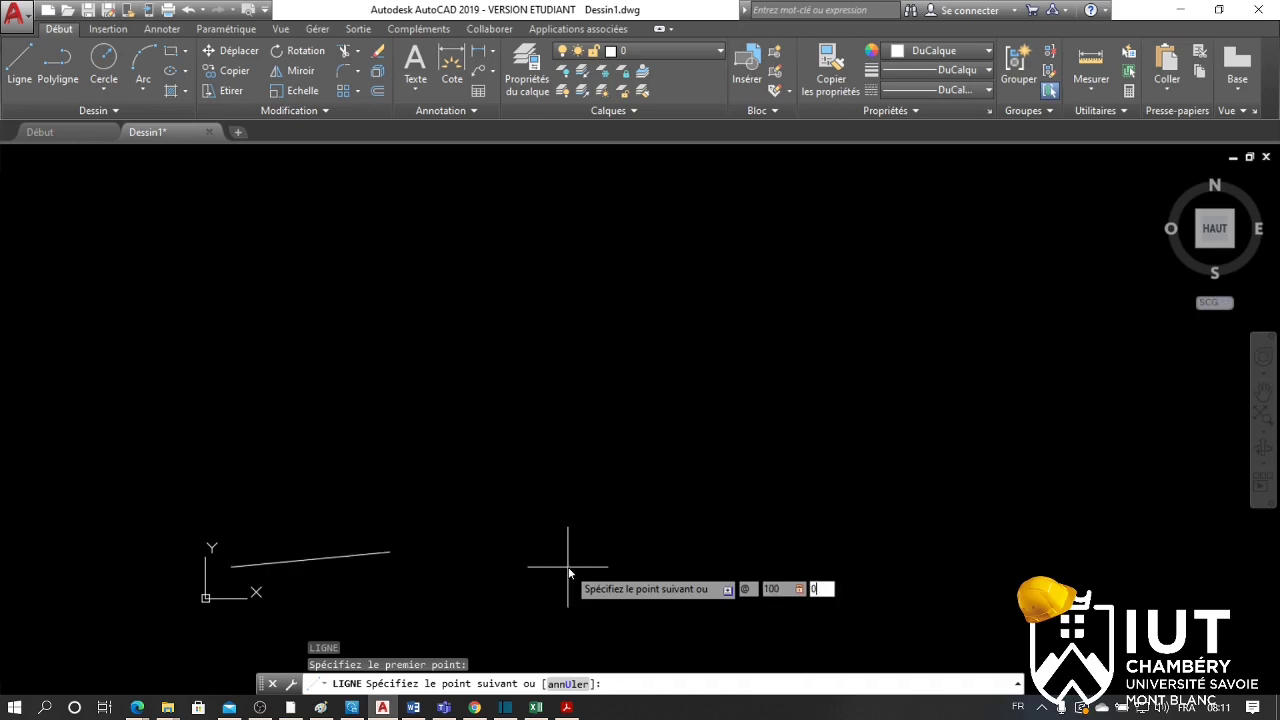
pyautogui.press('Return')
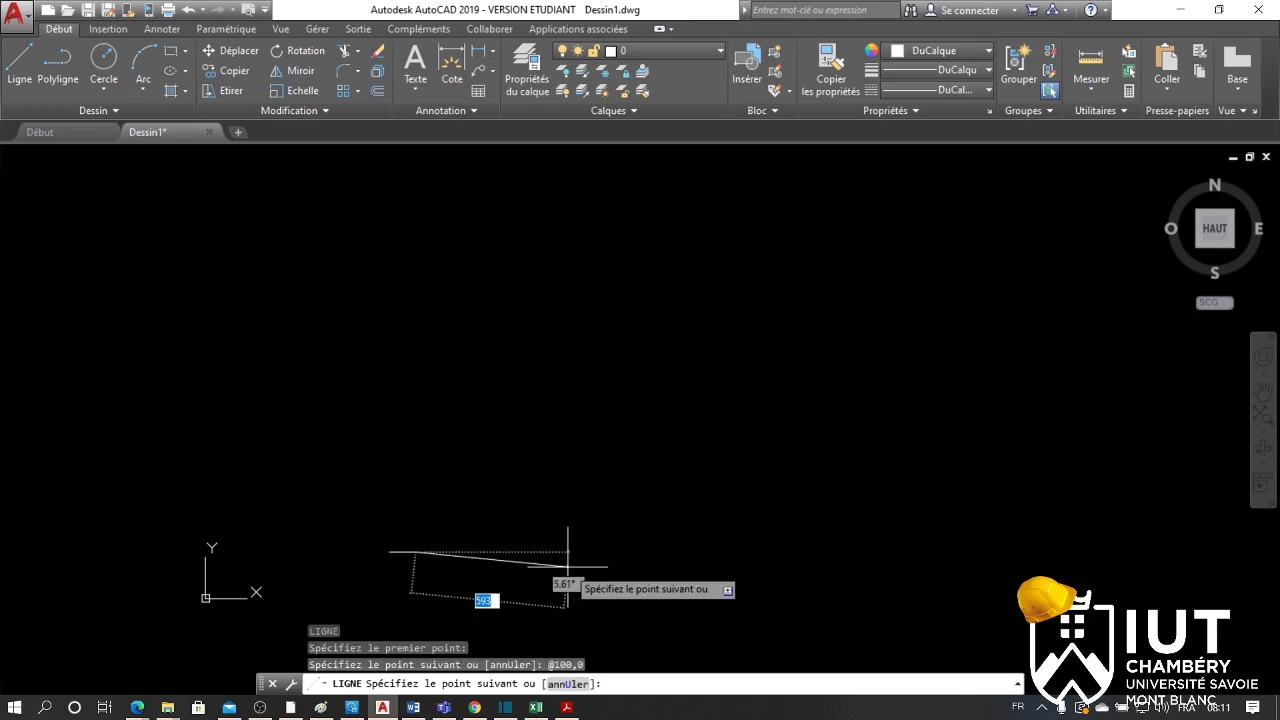
pyautogui.scroll(8, 350, 590)
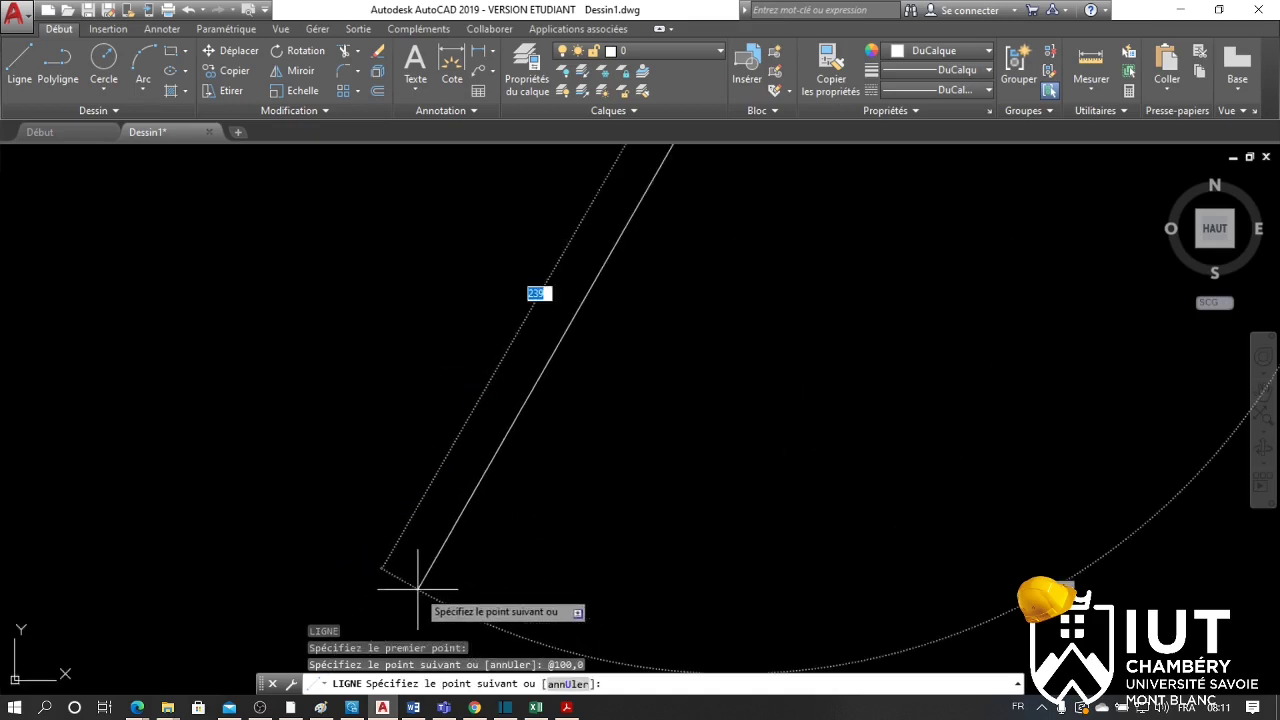
pyautogui.scroll(-4, 418, 590)
pyautogui.press('Return')
pyautogui.write('l')
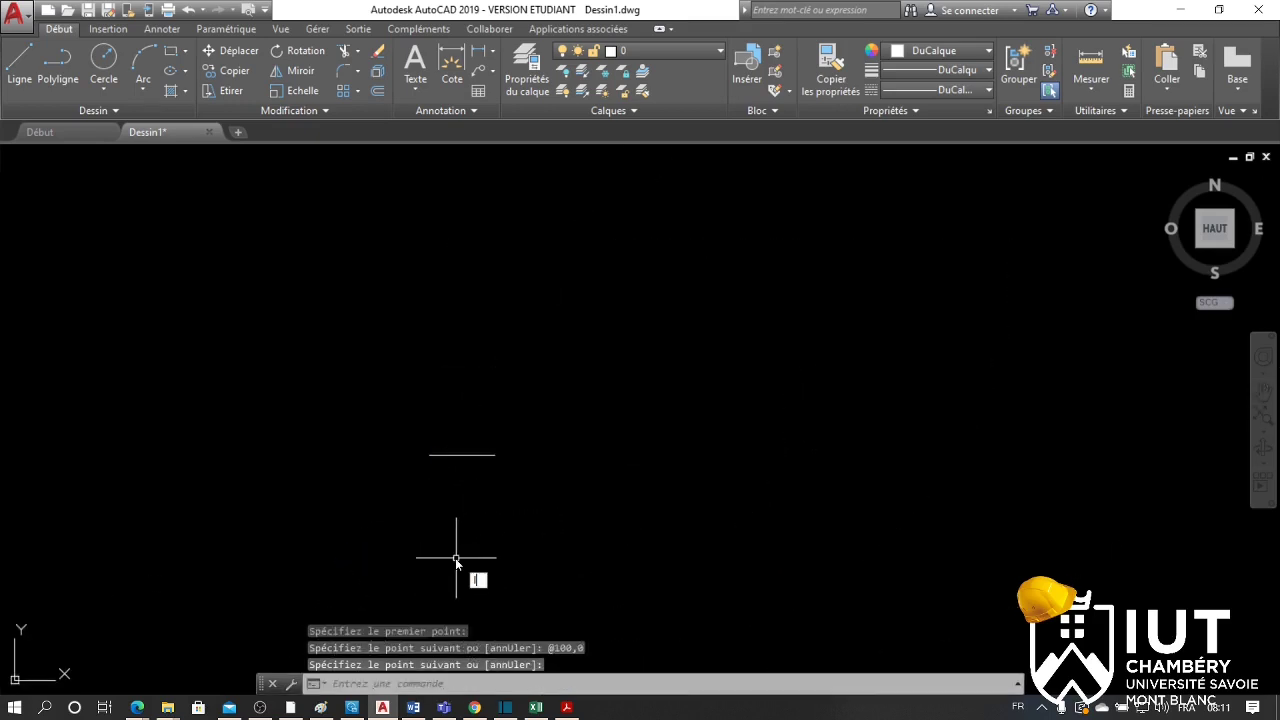
pyautogui.press('Return')
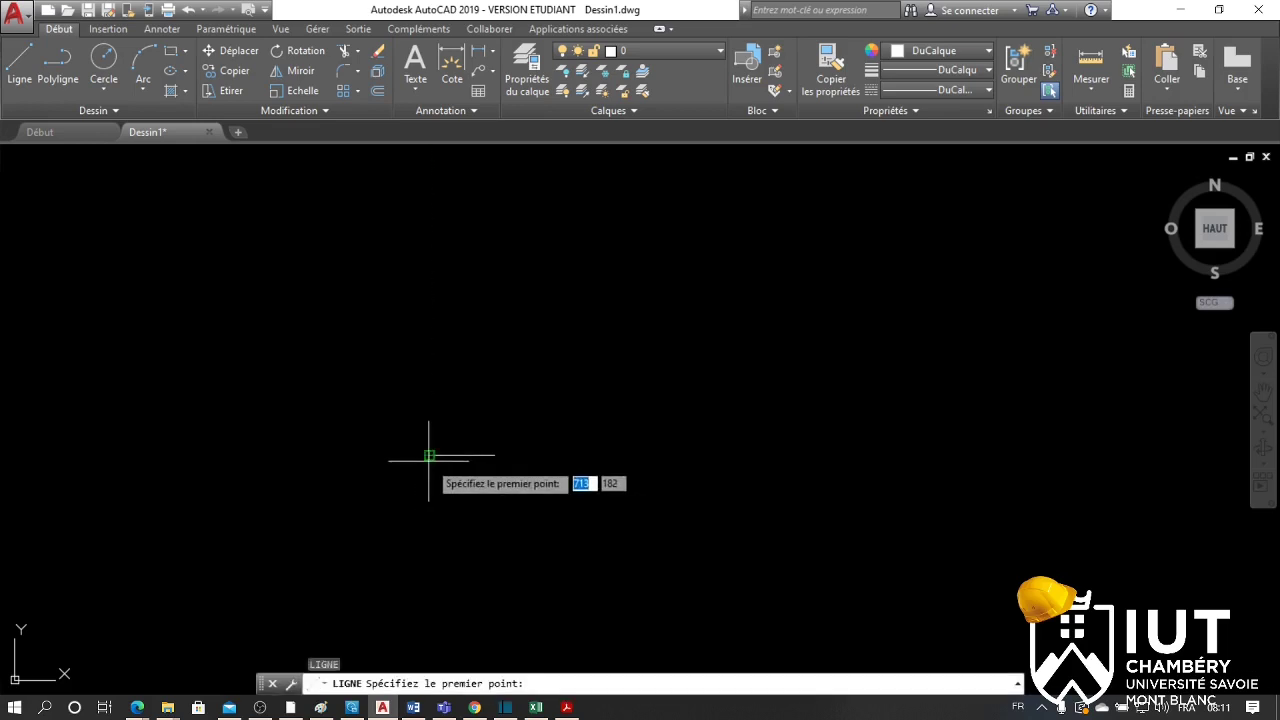
pyautogui.click(429, 457)
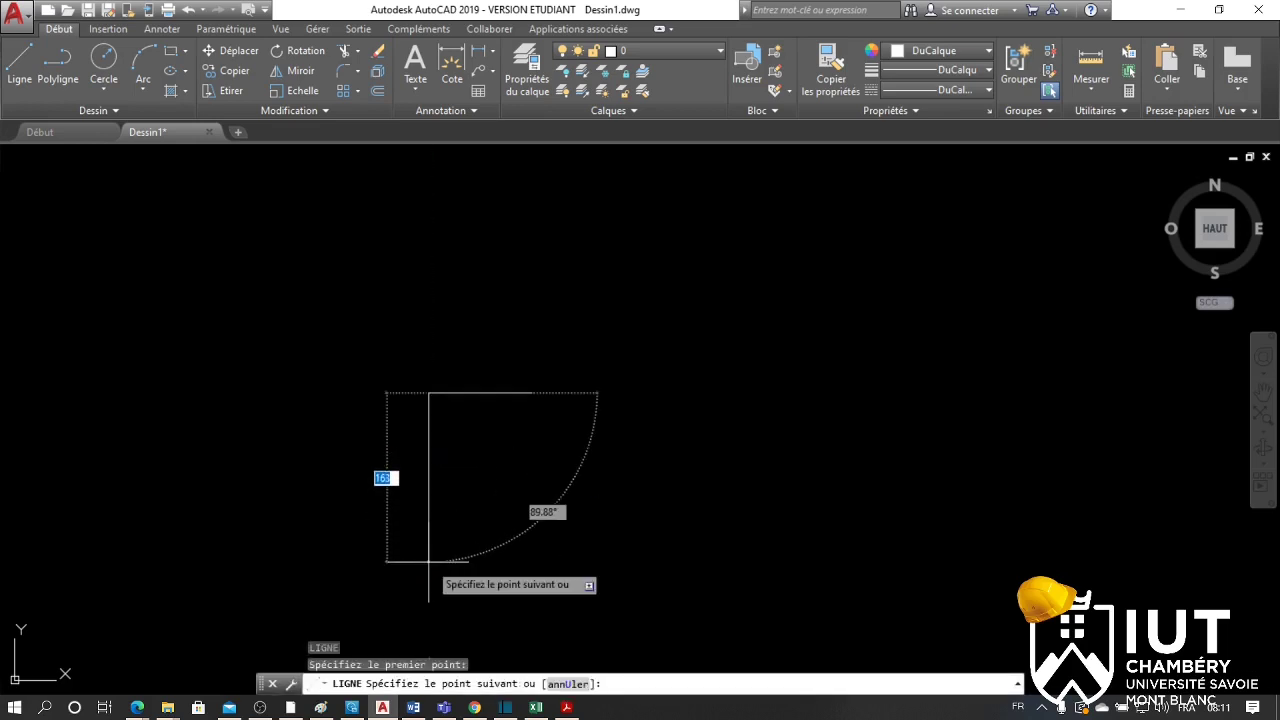
pyautogui.scroll(-5, 428, 530)
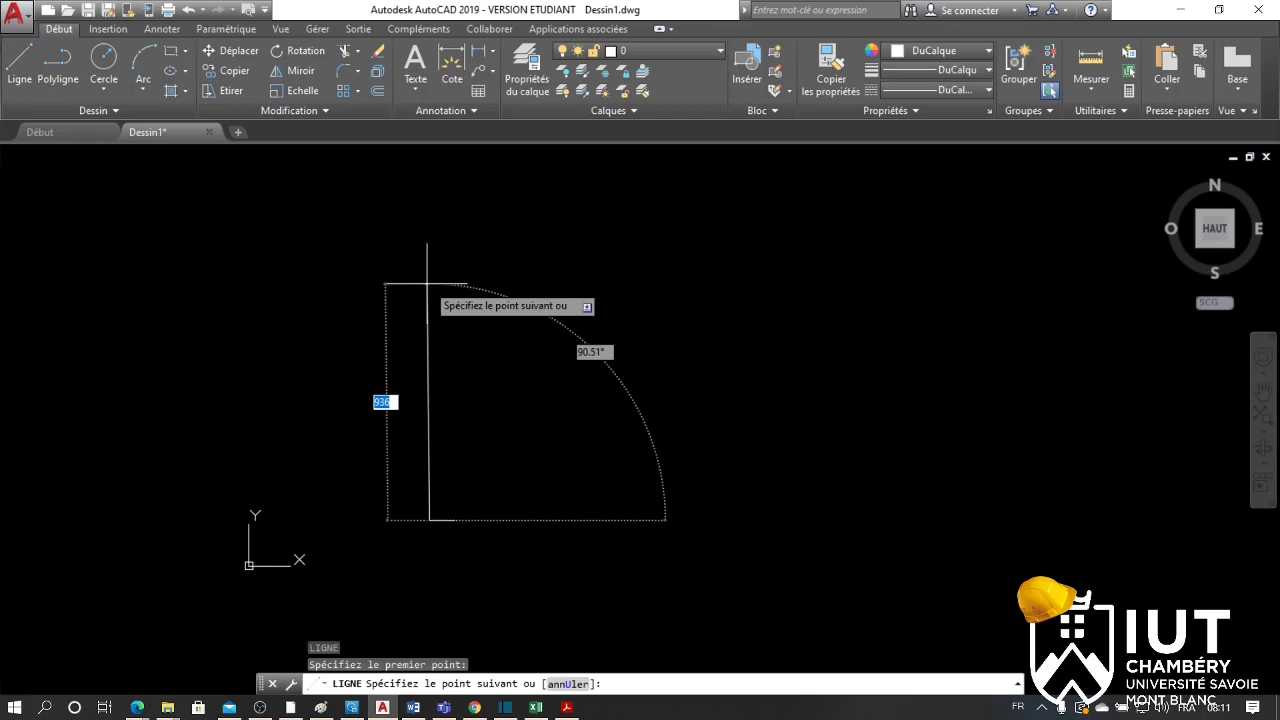
pyautogui.scroll(2, 457, 511)
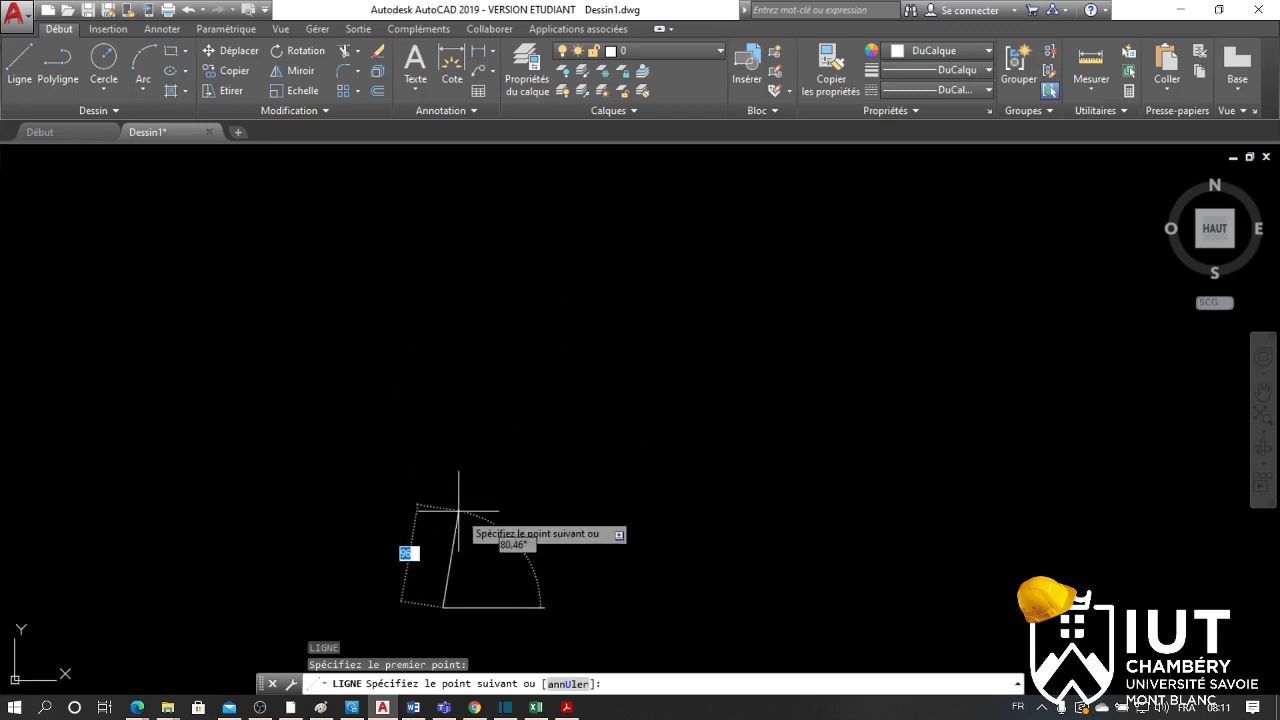
pyautogui.scroll(-2, 469, 452)
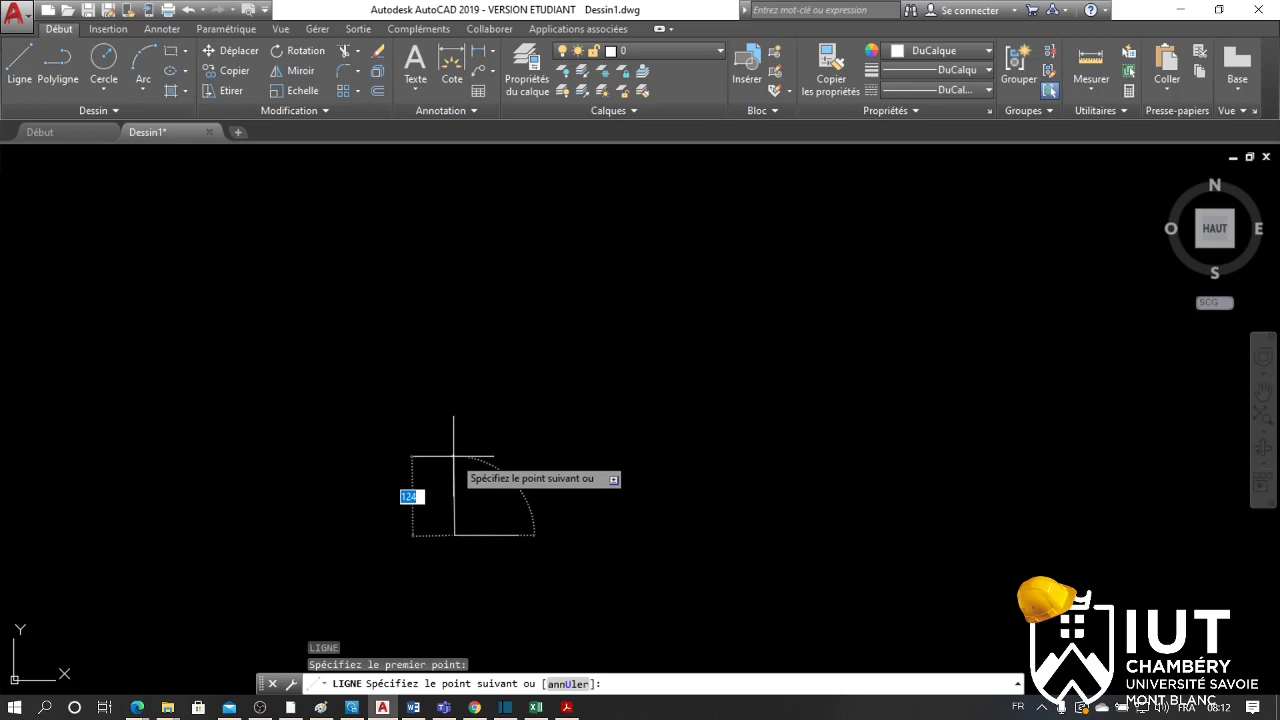
pyautogui.write('@')
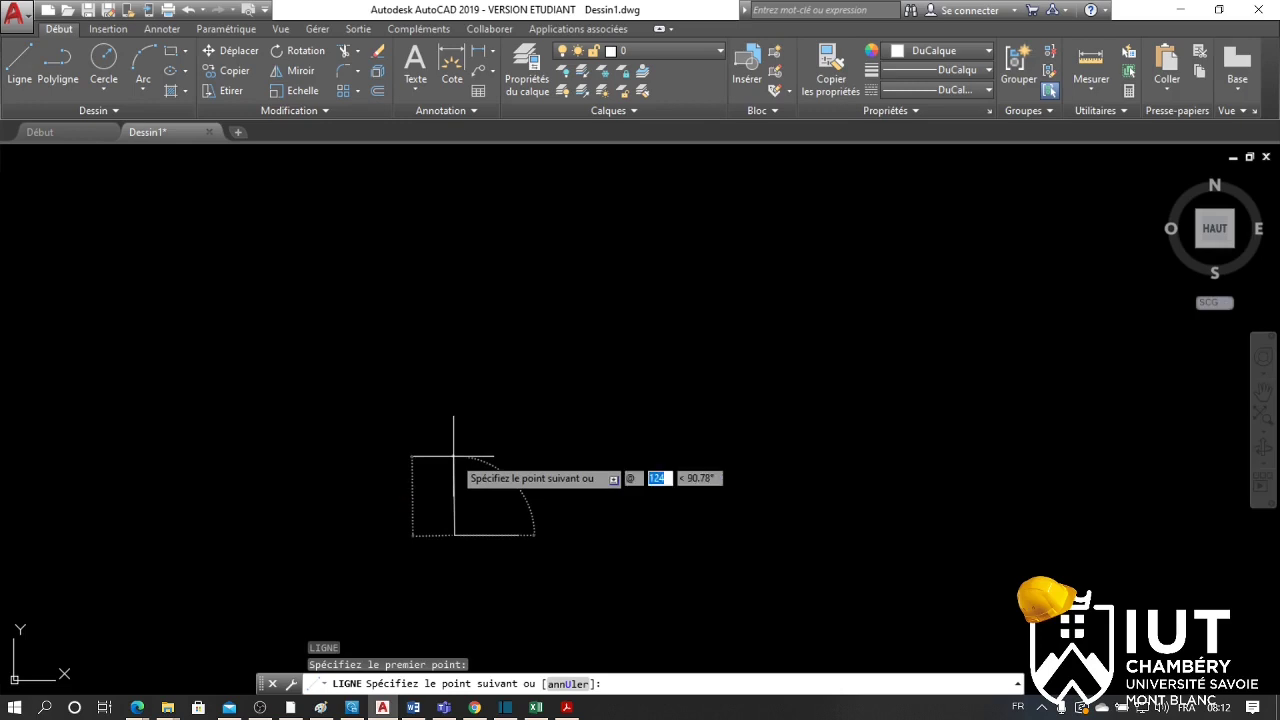
pyautogui.write('67')
pyautogui.press('Tab')
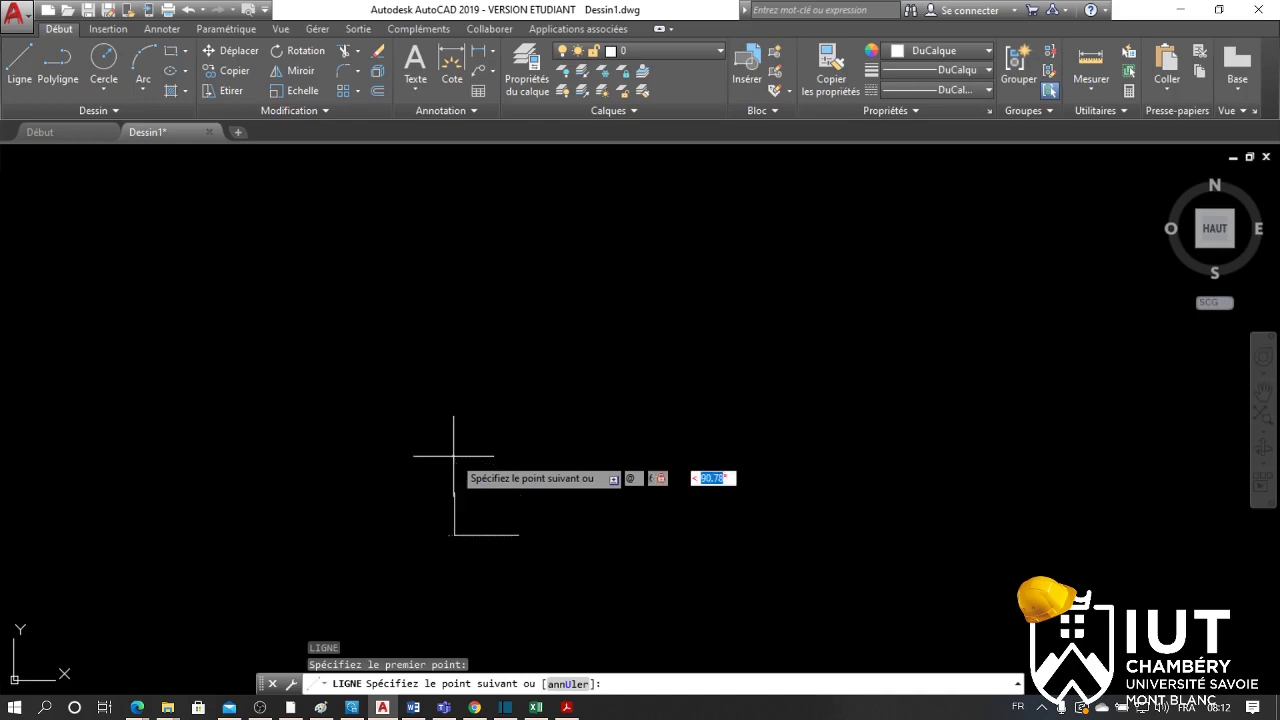
pyautogui.write('90')
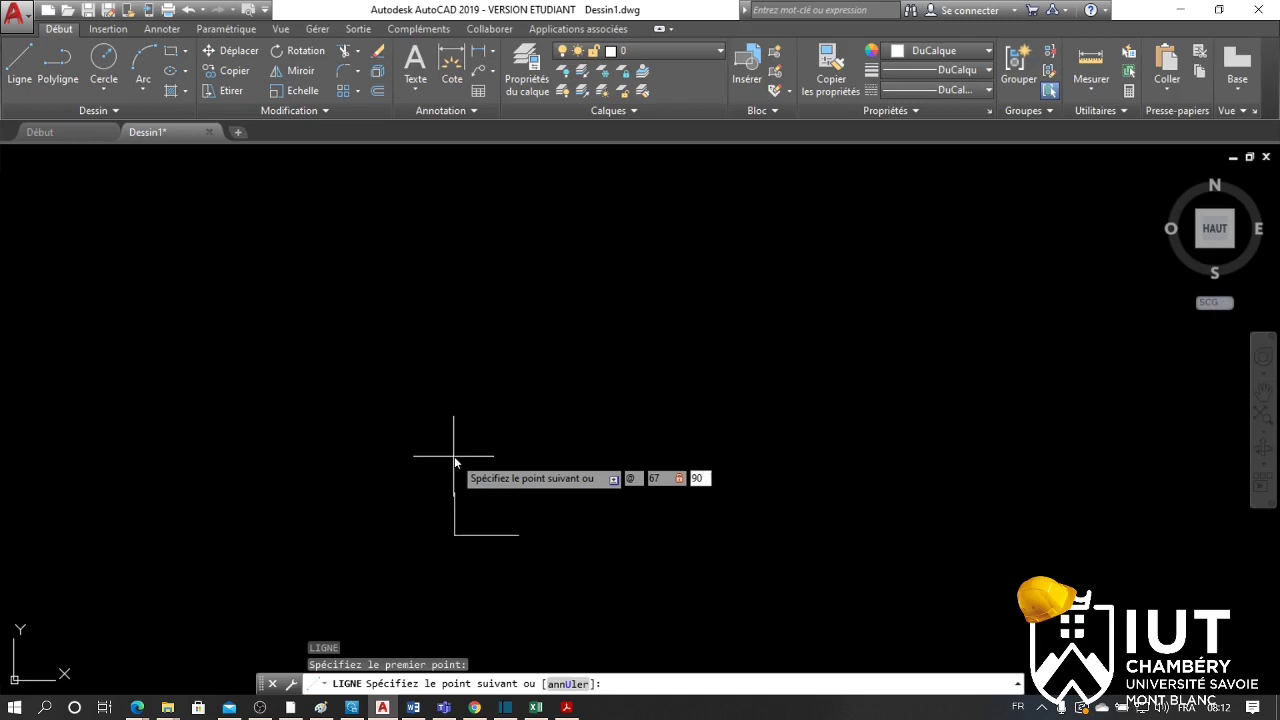
pyautogui.press('Return')
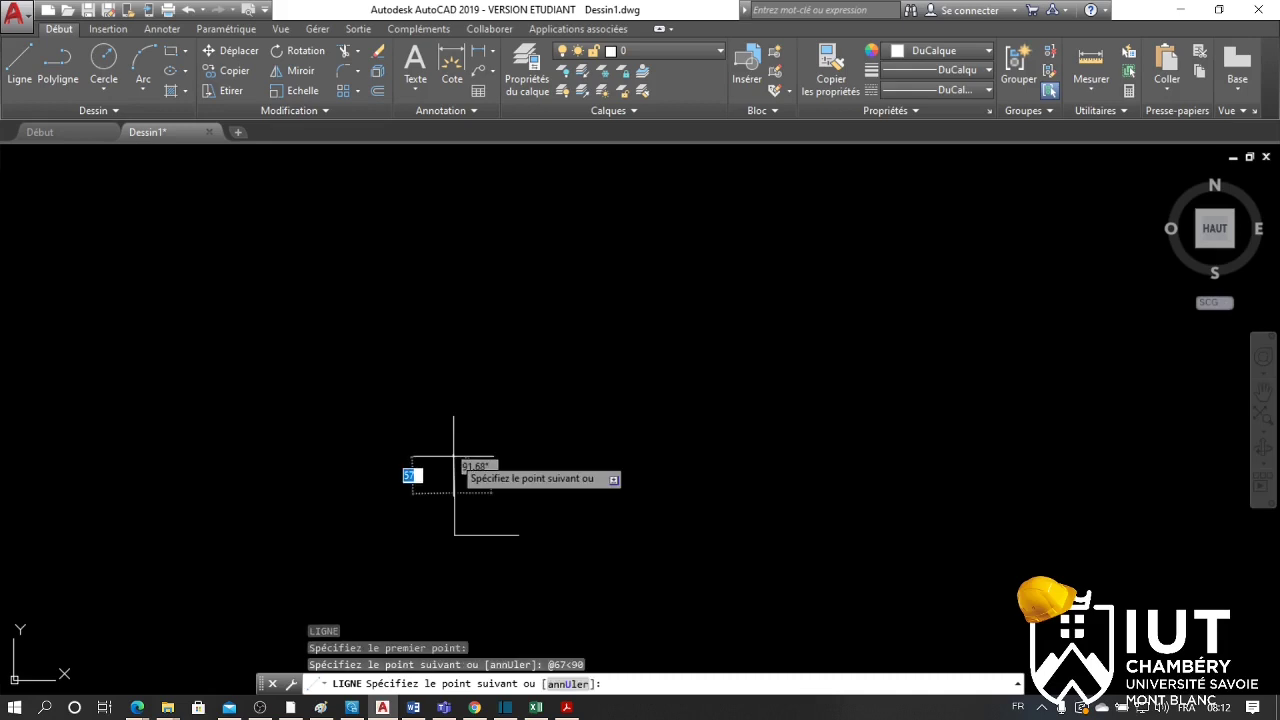
pyautogui.scroll(4, 412, 466)
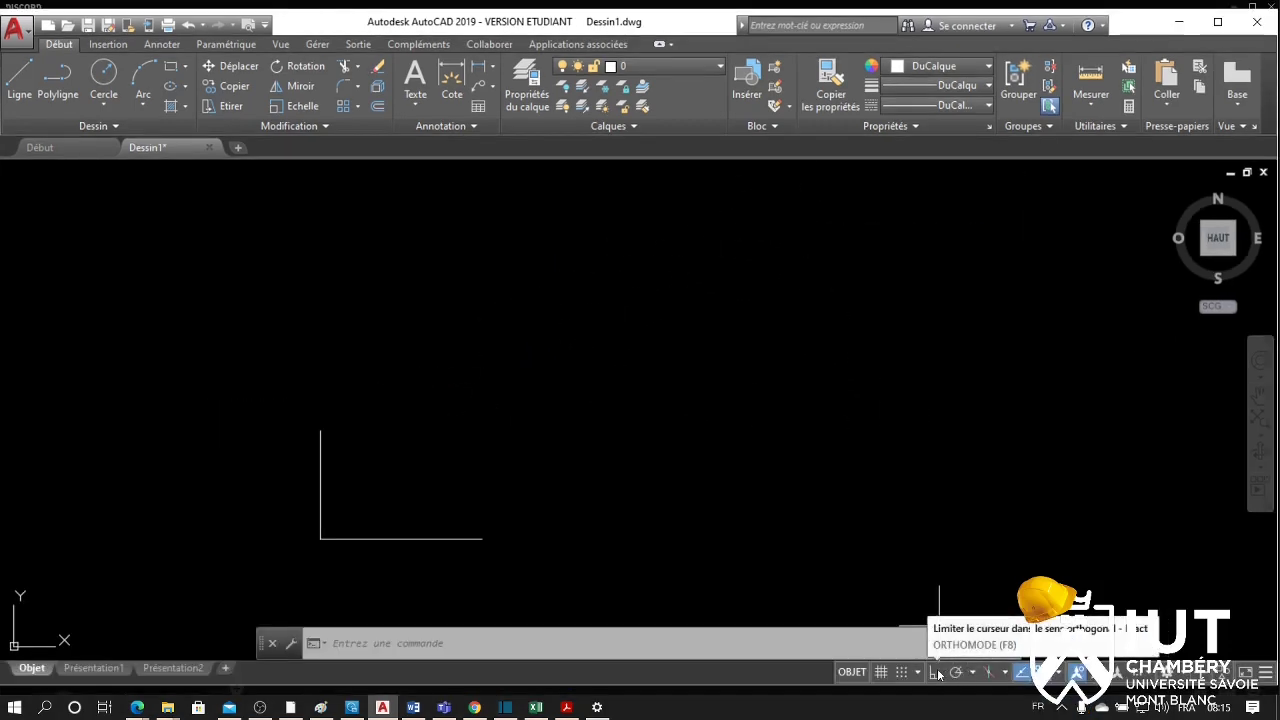
# Turn on ortho mode to restrict the cursor to orthogonal directions
pyautogui.click(936, 674)
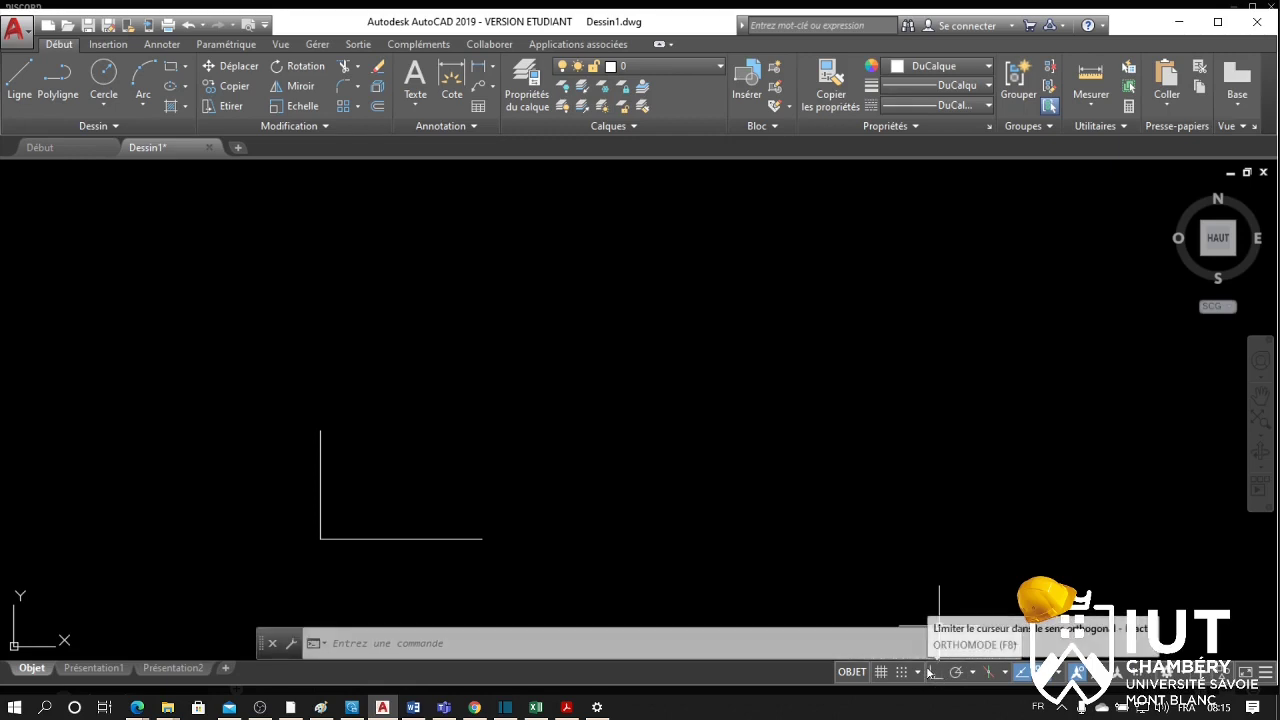
pyautogui.click(930, 673)
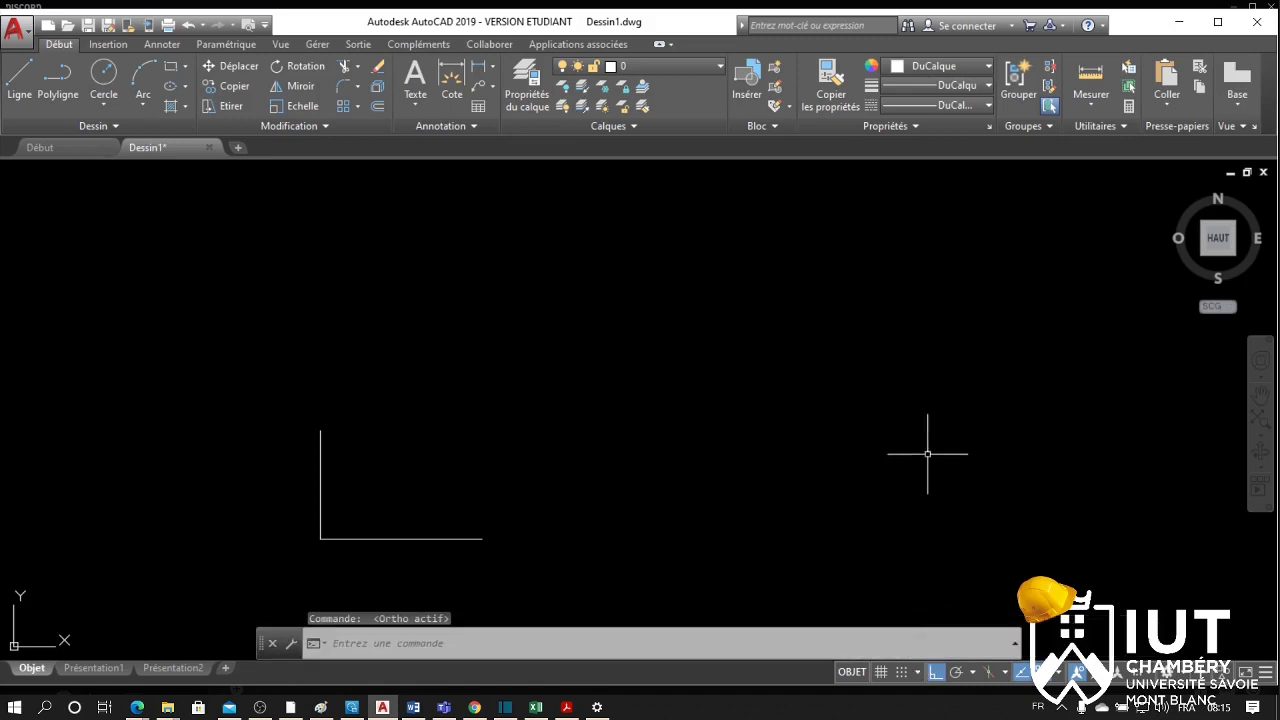
# Draw a 35-unit horizontal line rightward from the vertical line's upper endpoint, and connect its end to the base line's right endpoint
pyautogui.click(516, 643)
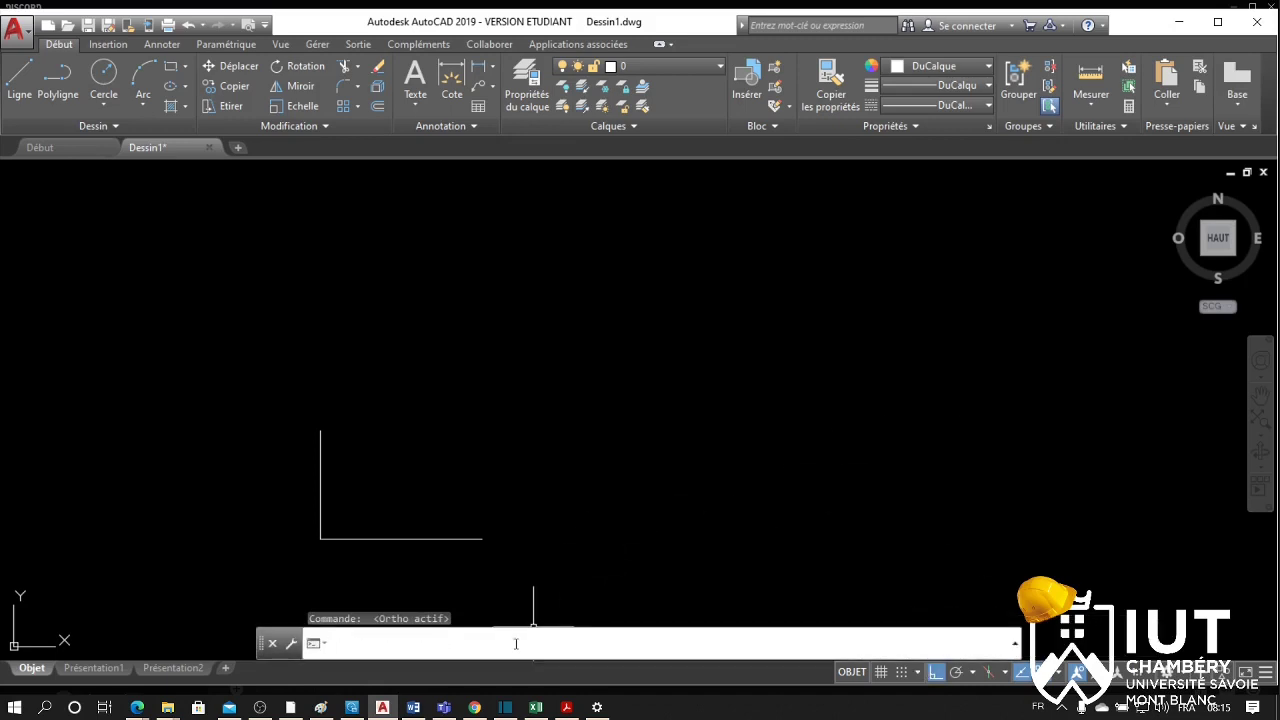
pyautogui.write('l')
pyautogui.press('Return')
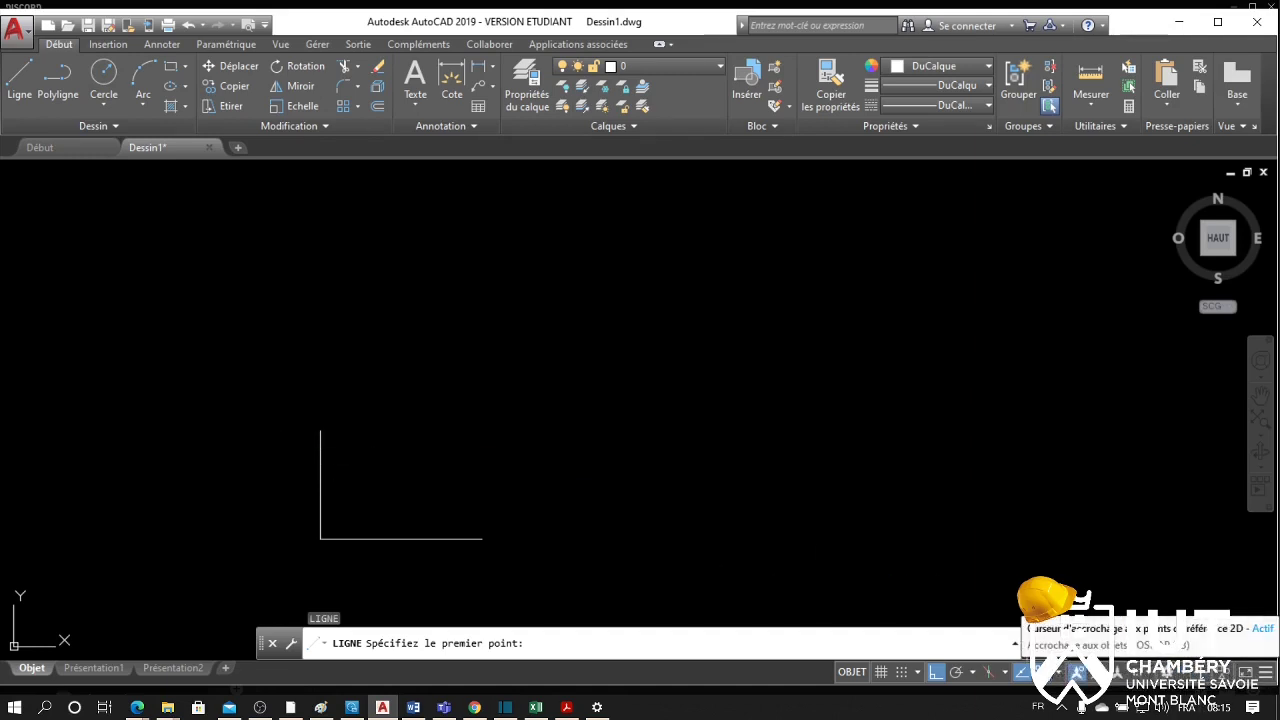
pyautogui.click(320, 431)
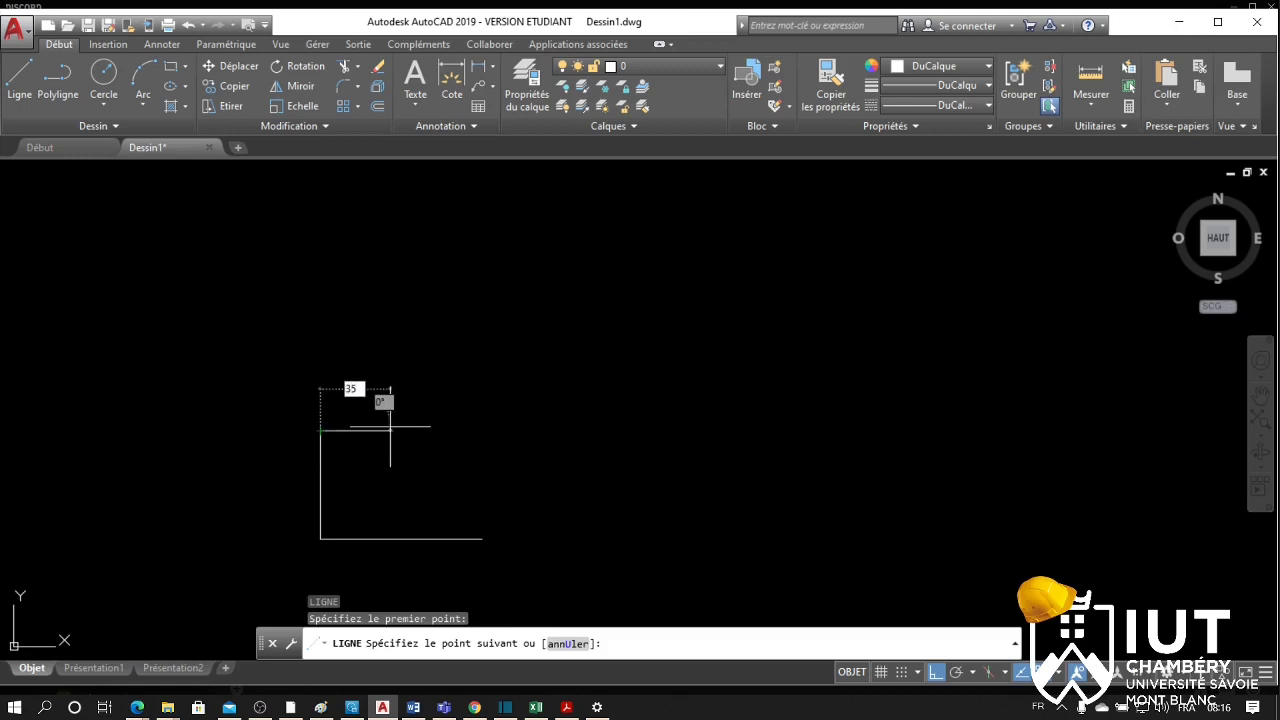
pyautogui.press('Return')
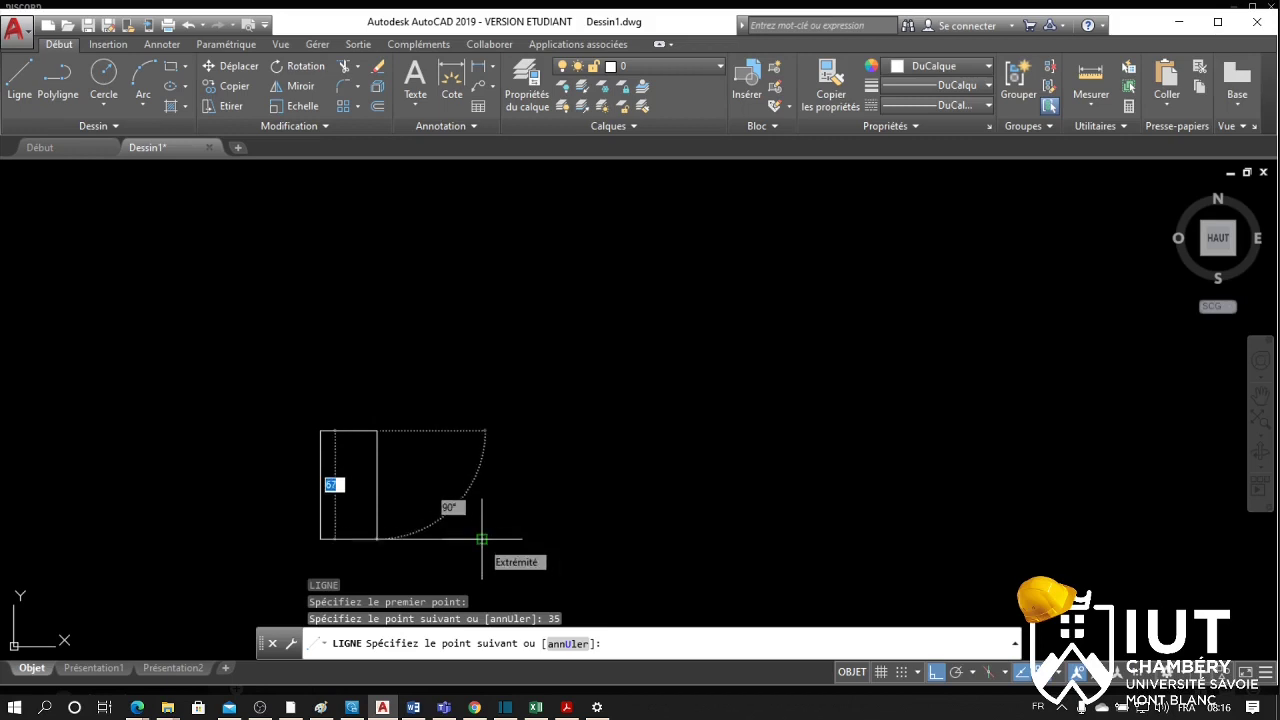
pyautogui.click(482, 540)
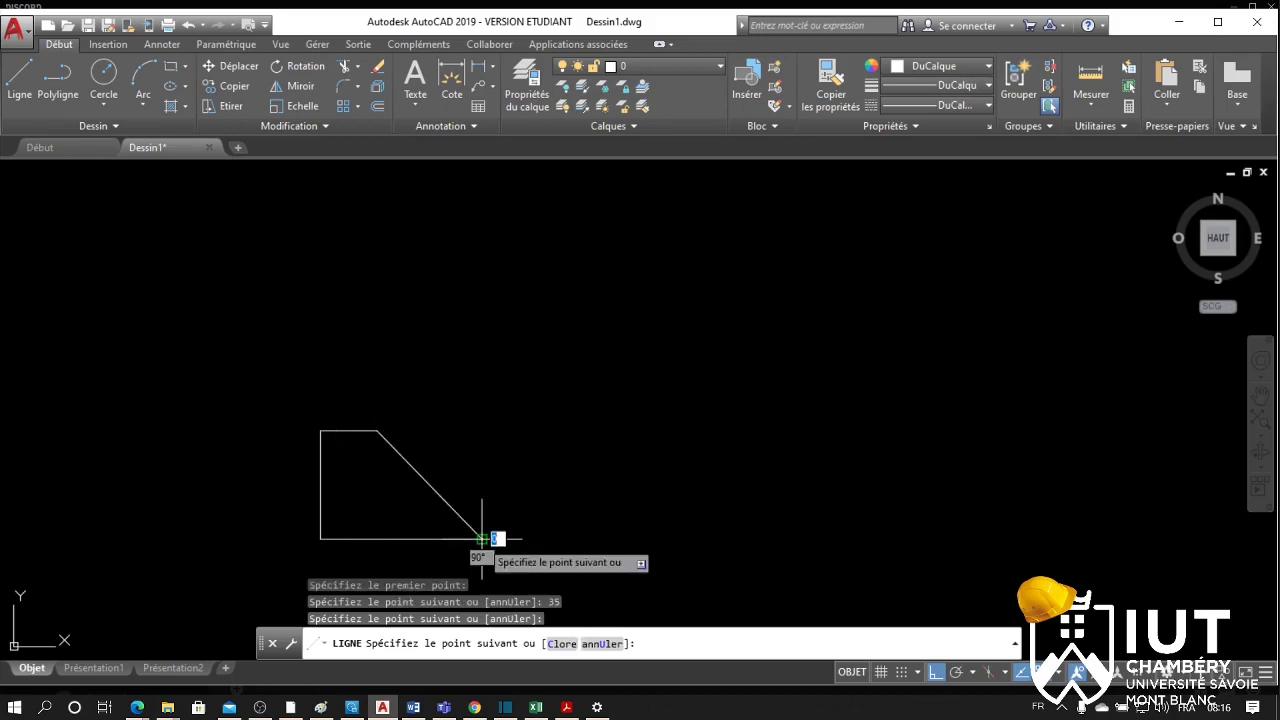
pyautogui.press('Escape')
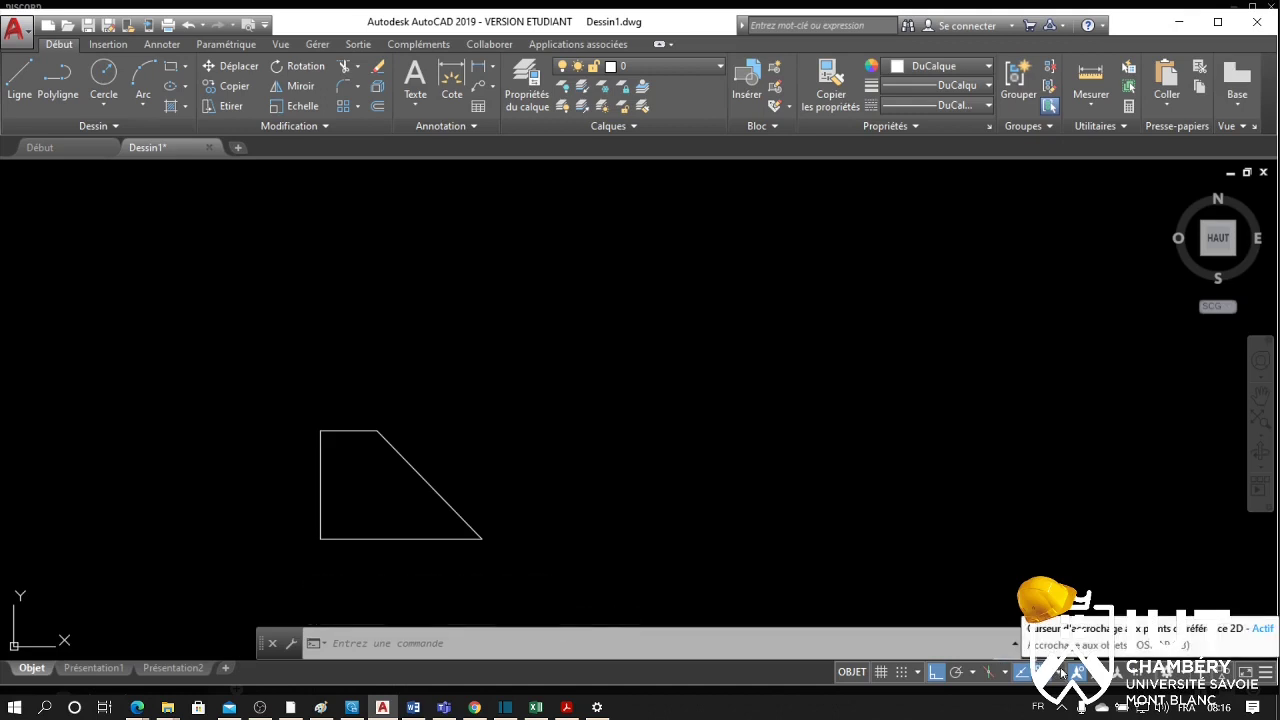
# Review the one-time object snap overrides and the list of running object snap modes
pyautogui.keyDown('shift'); pyautogui.rightClick(726, 405); pyautogui.keyUp('shift')
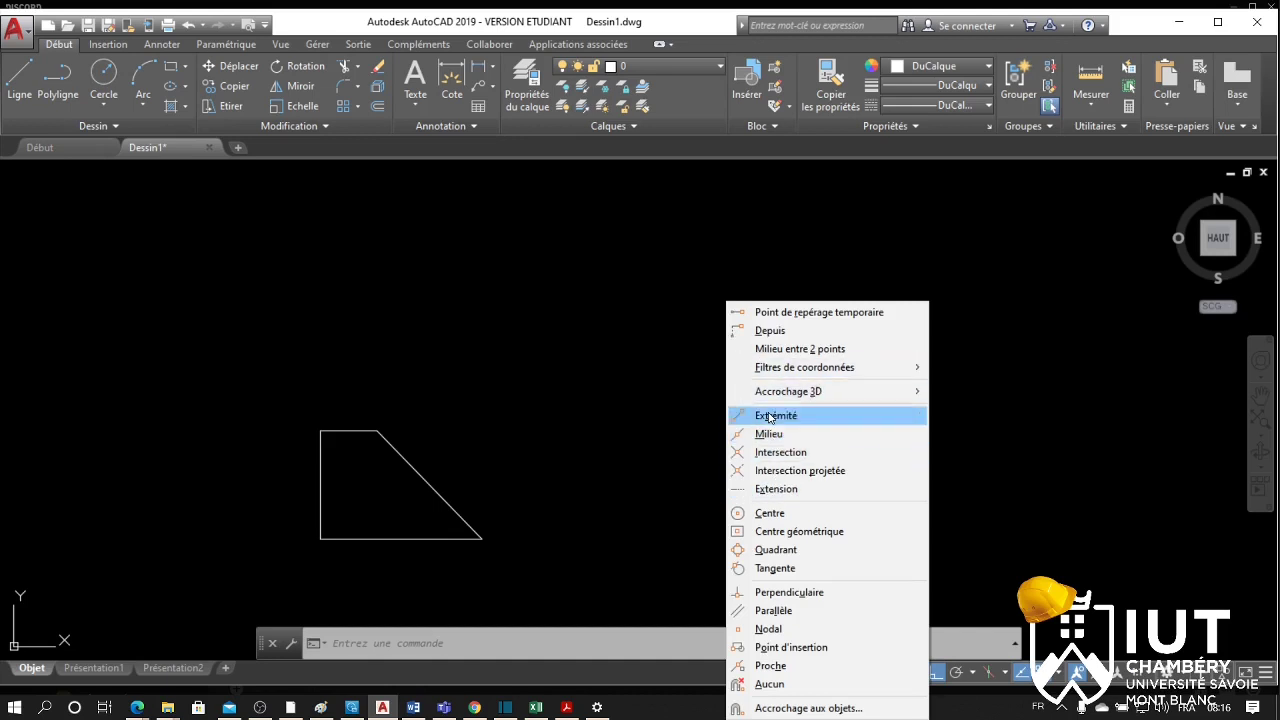
pyautogui.click(661, 476)
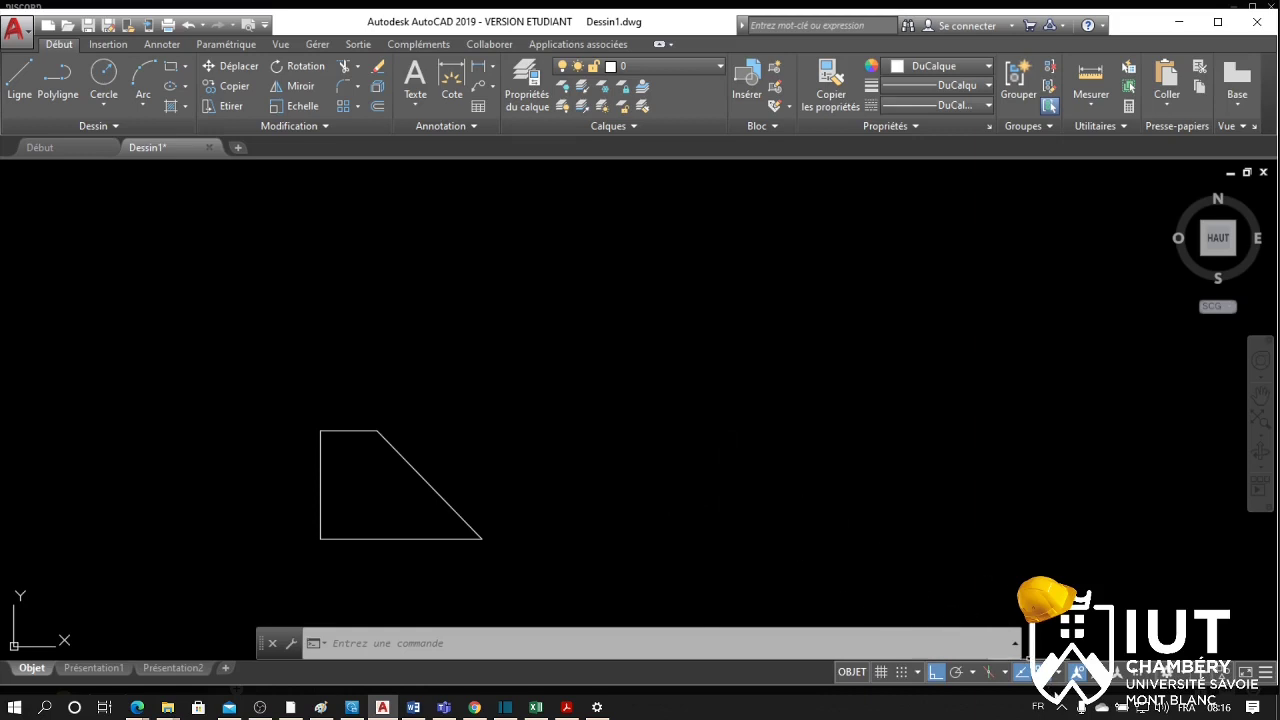
pyautogui.click(1060, 679)
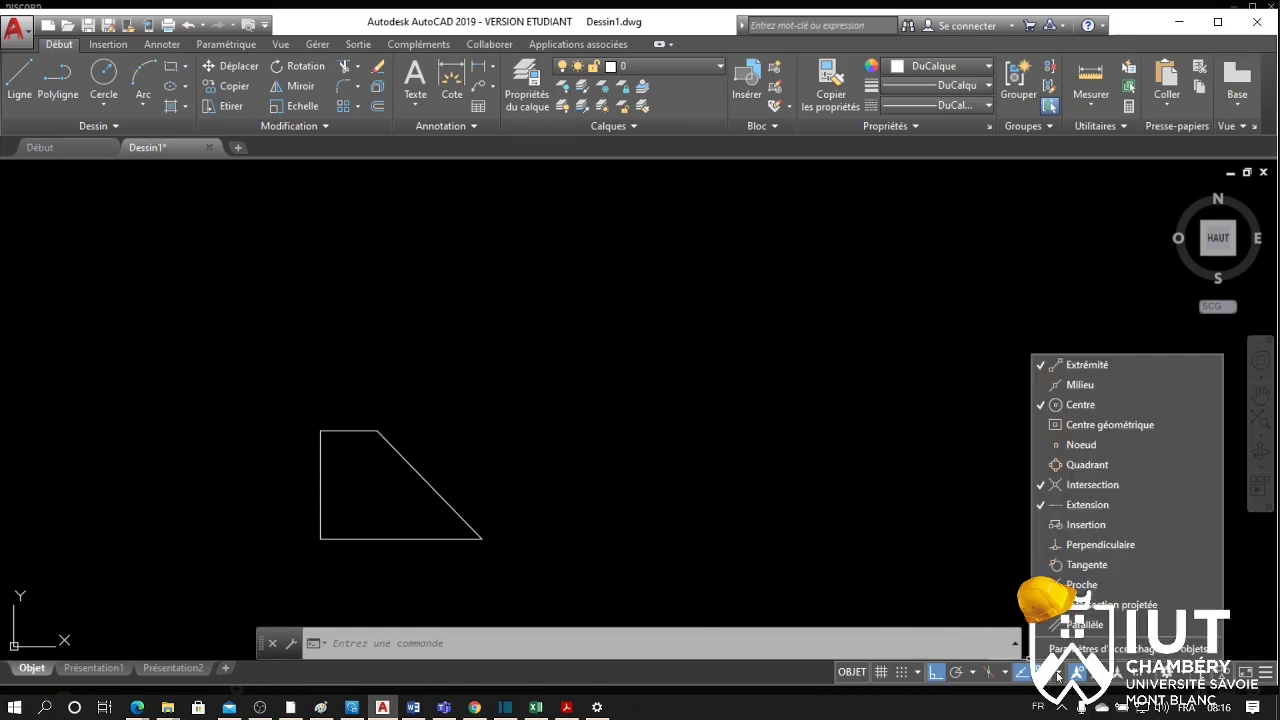
pyautogui.click(1045, 389)
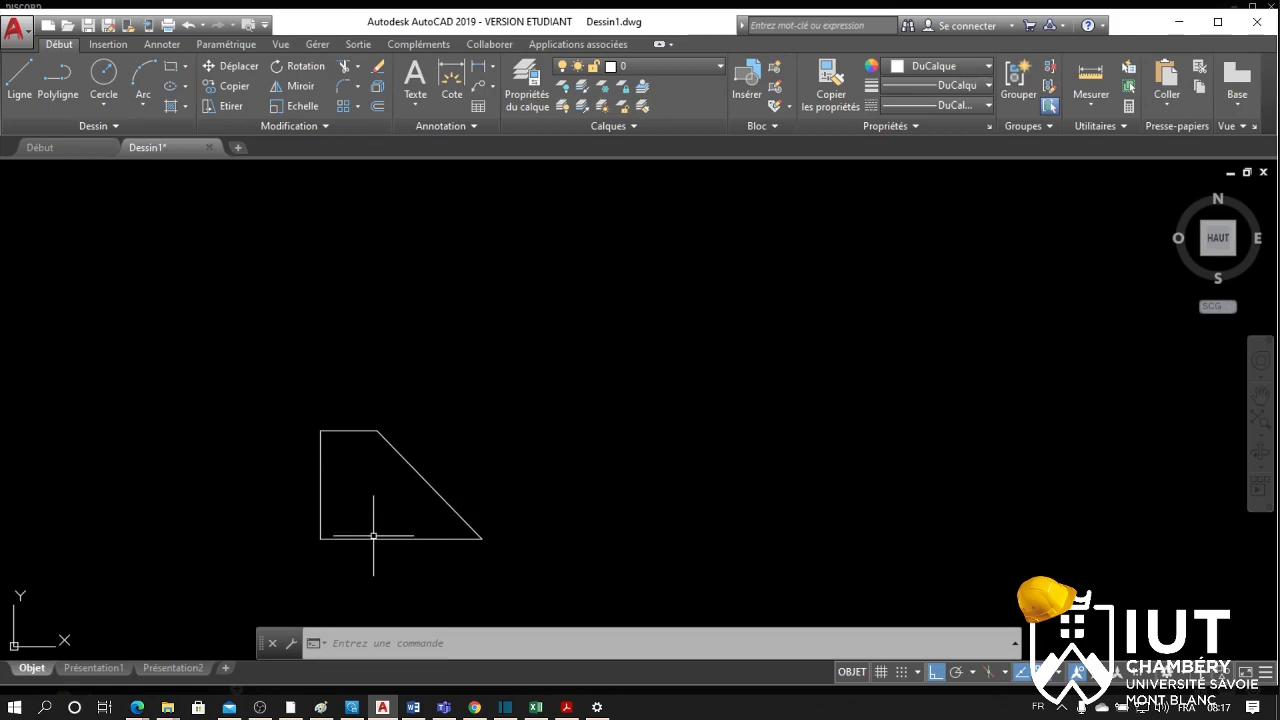
# Copy the base line 15 units upward at 90° from its left endpoint, and delete the copy
pyautogui.click(375, 538)
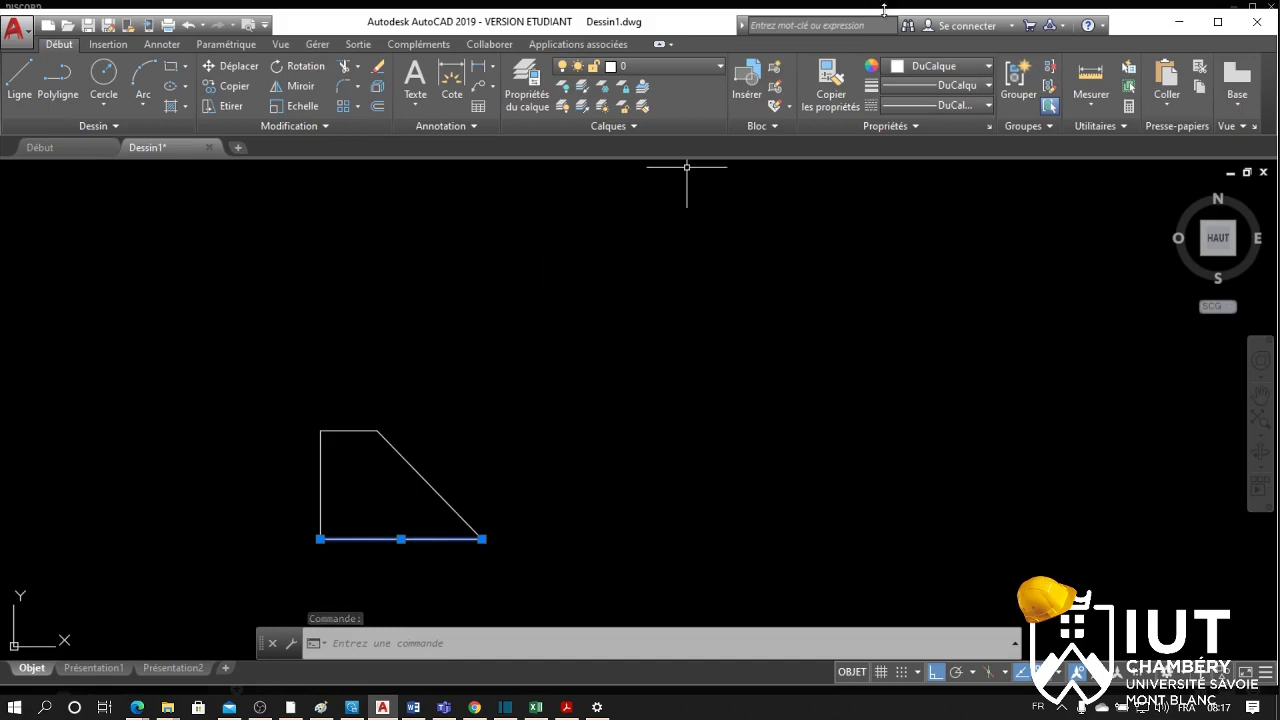
pyautogui.click(233, 87)
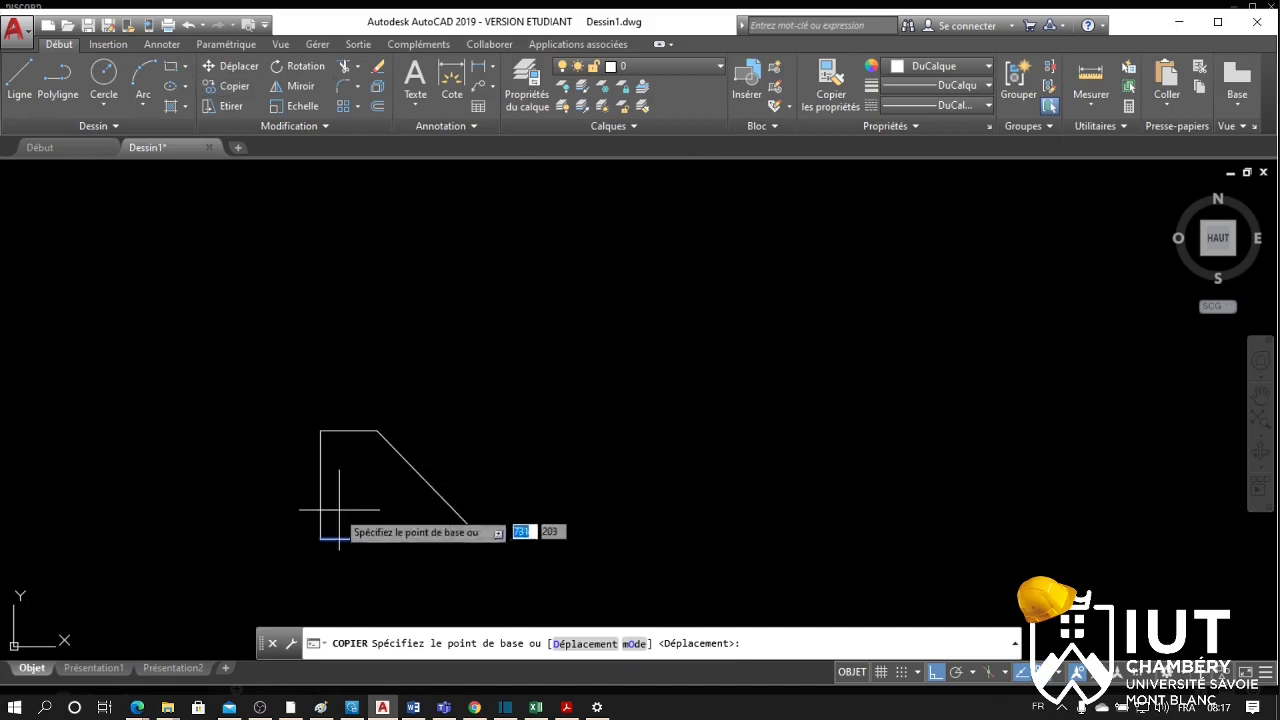
pyautogui.click(320, 539)
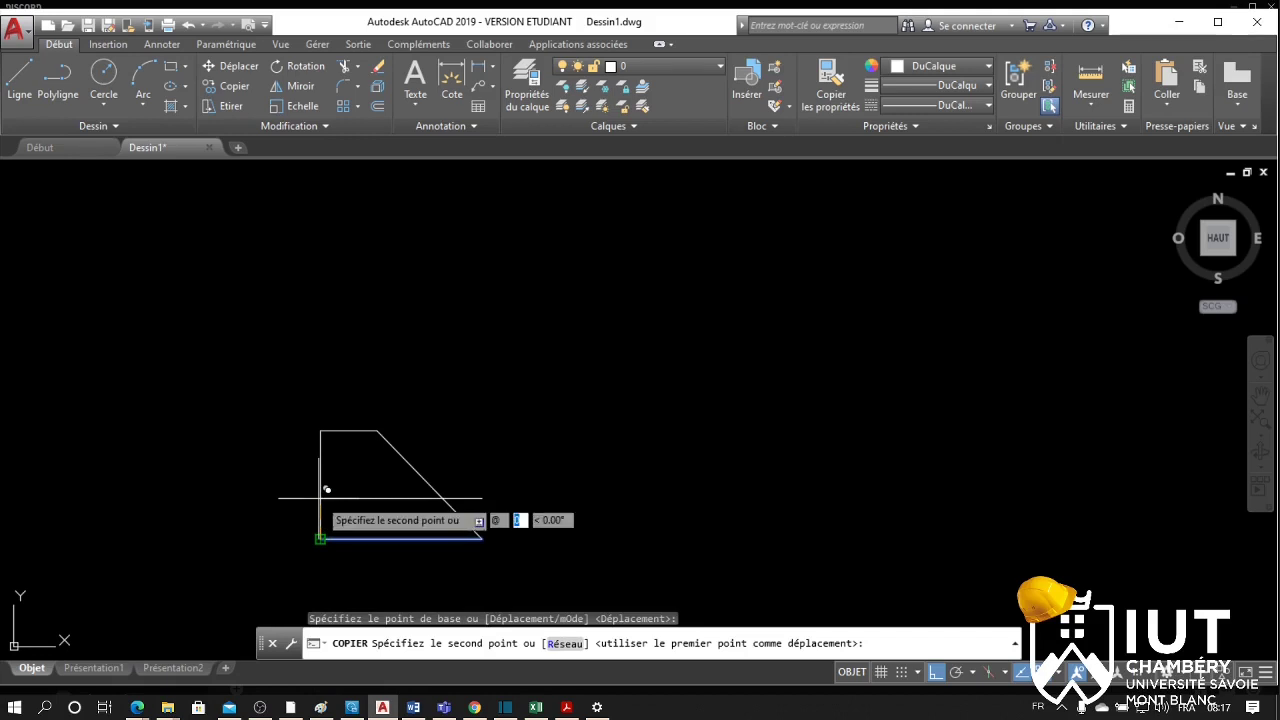
pyautogui.write('15')
pyautogui.press('Tab')
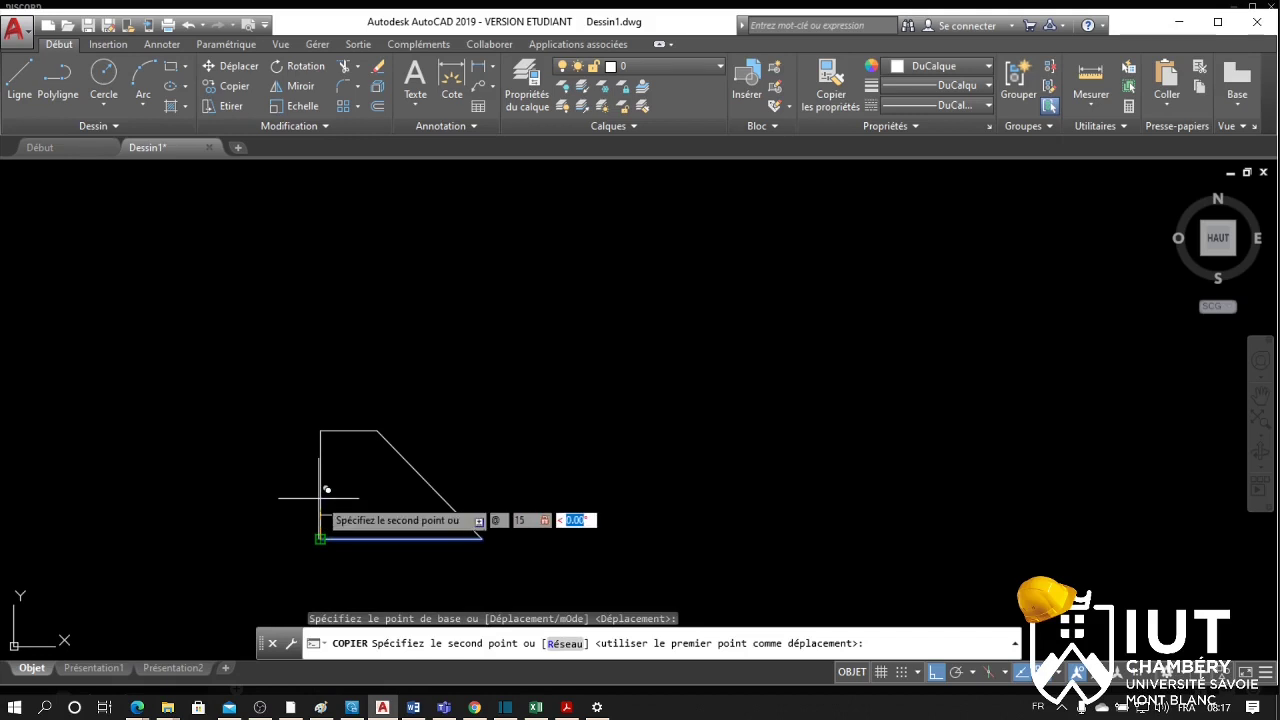
pyautogui.write('90')
pyautogui.press('Return')
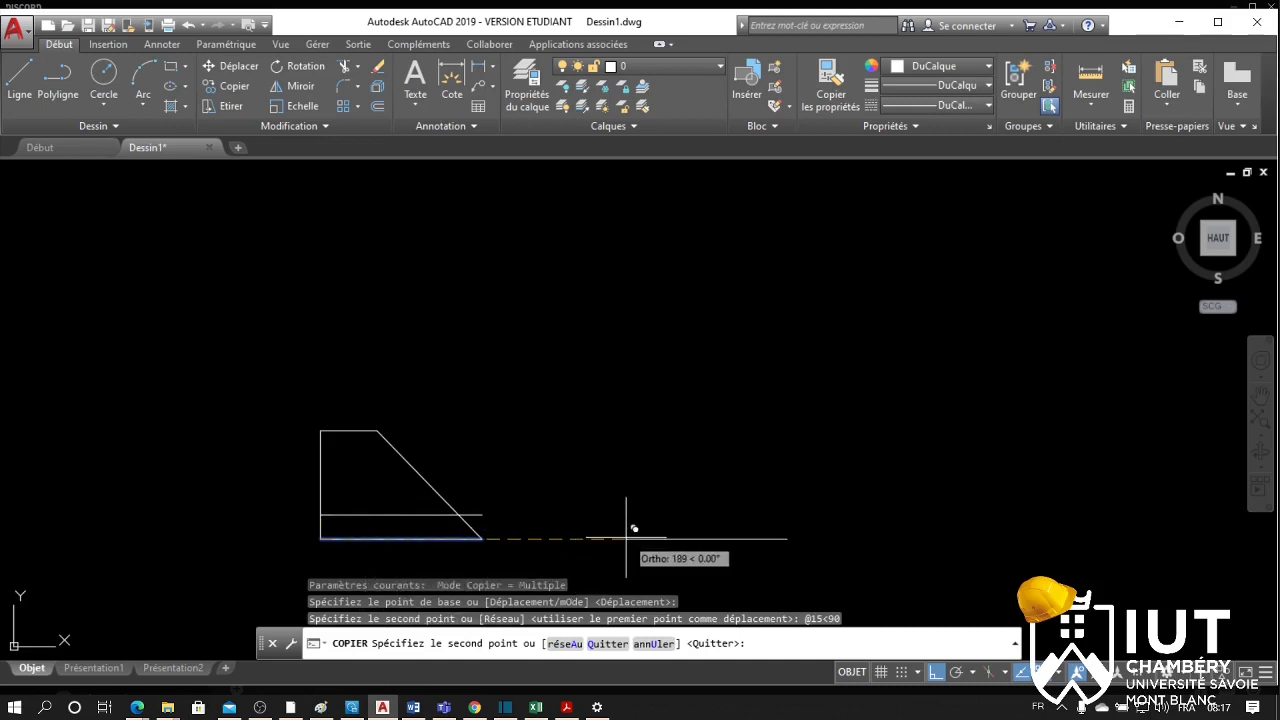
pyautogui.press('Escape')
pyautogui.press('Escape')
pyautogui.click(384, 514)
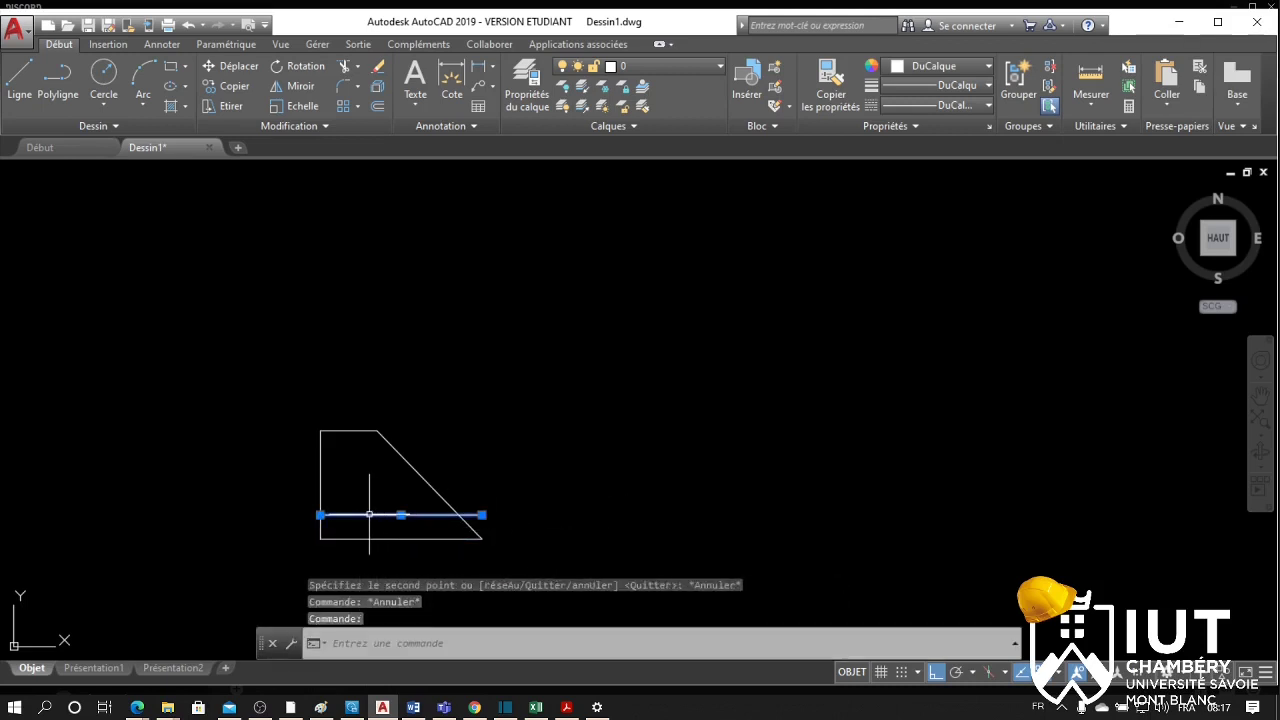
pyautogui.press('Delete')
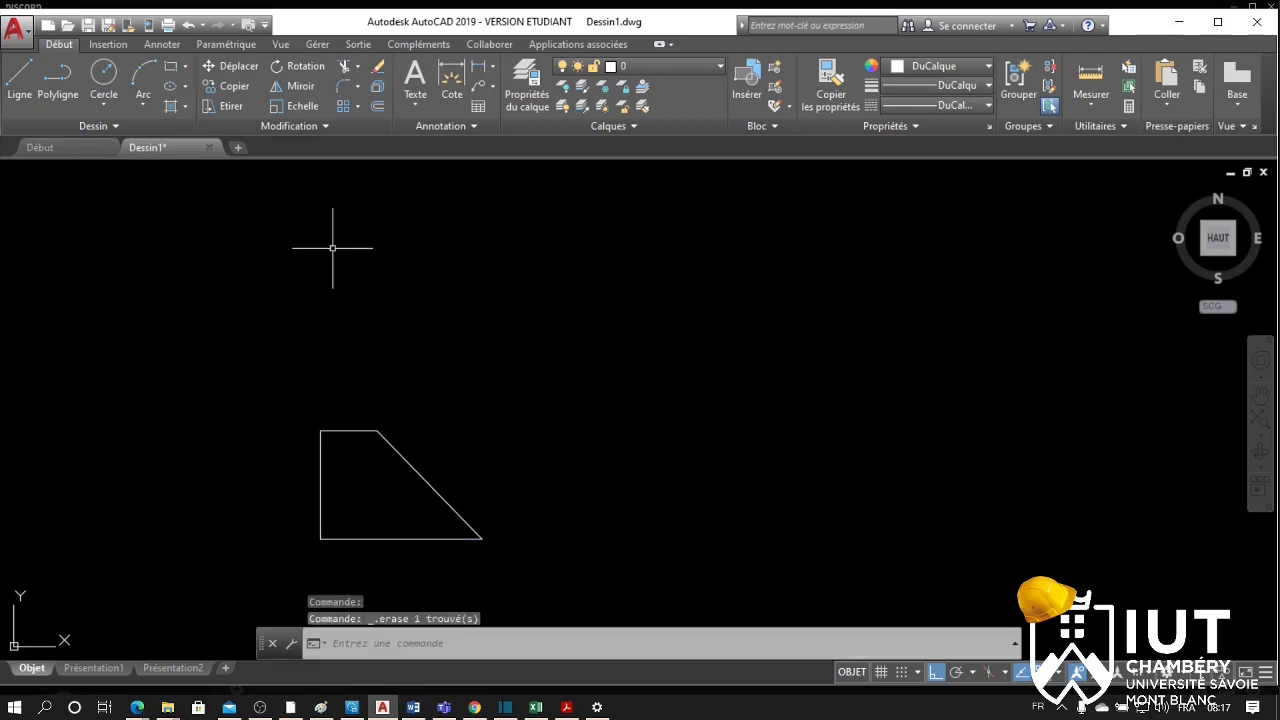
# Offset the base line 15 units upward into the trapezoid
pyautogui.click(379, 105)
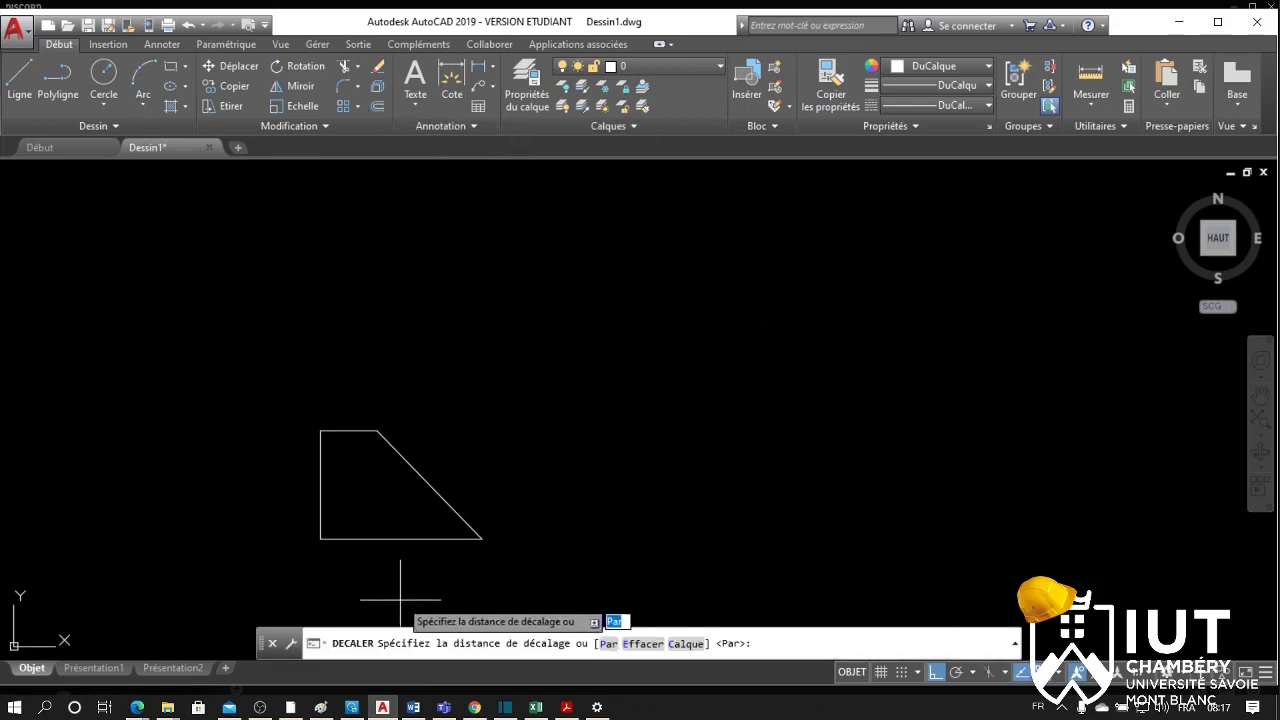
pyautogui.write('15')
pyautogui.press('Return')
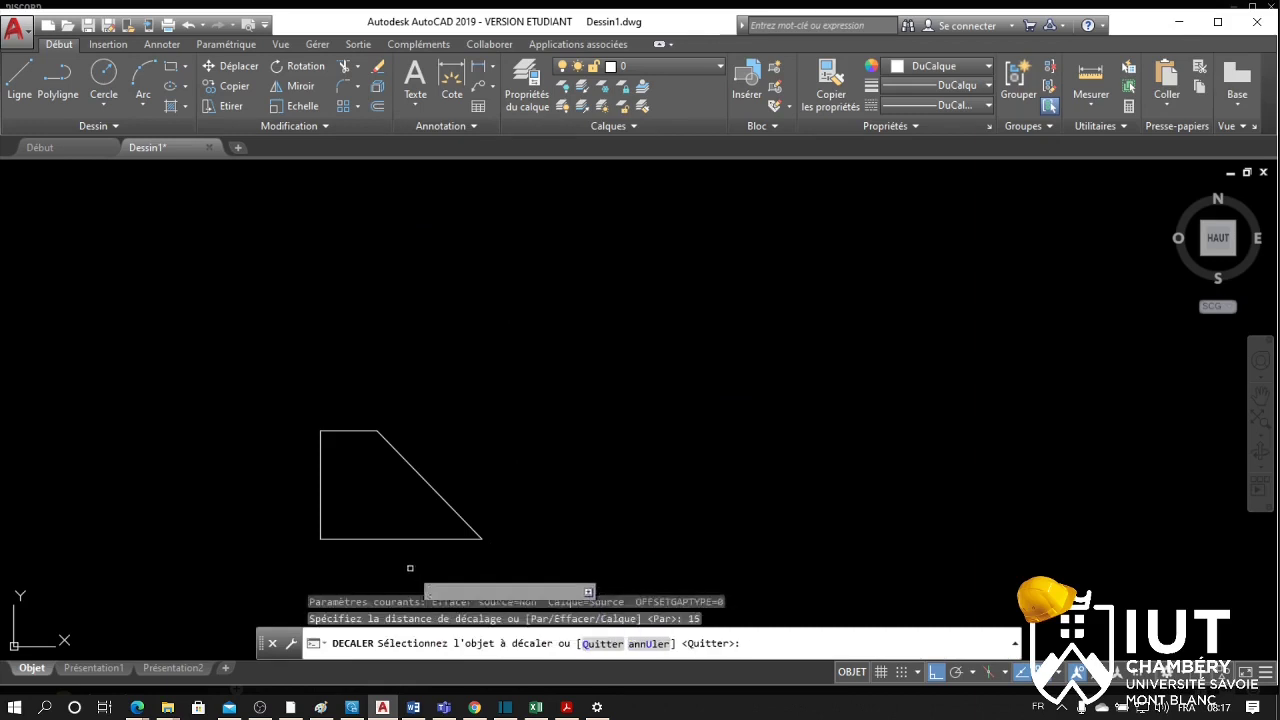
pyautogui.click(418, 538)
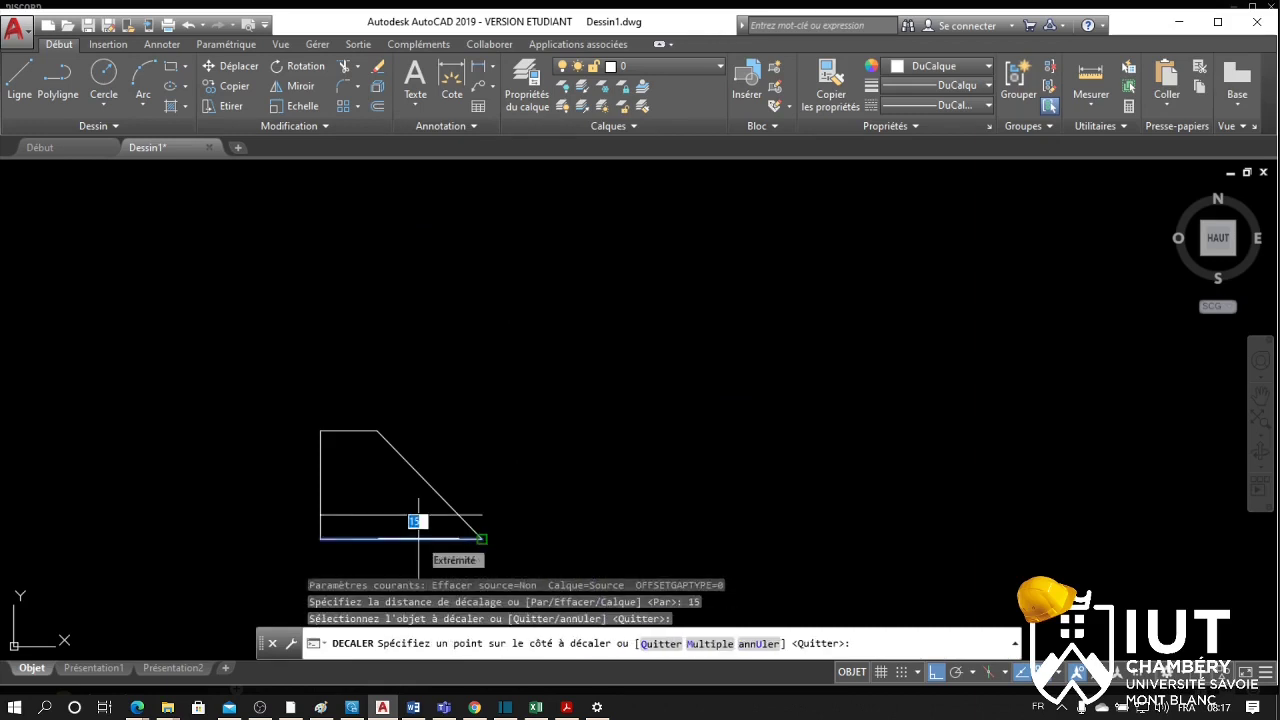
pyautogui.click(441, 434)
pyautogui.press('Return')
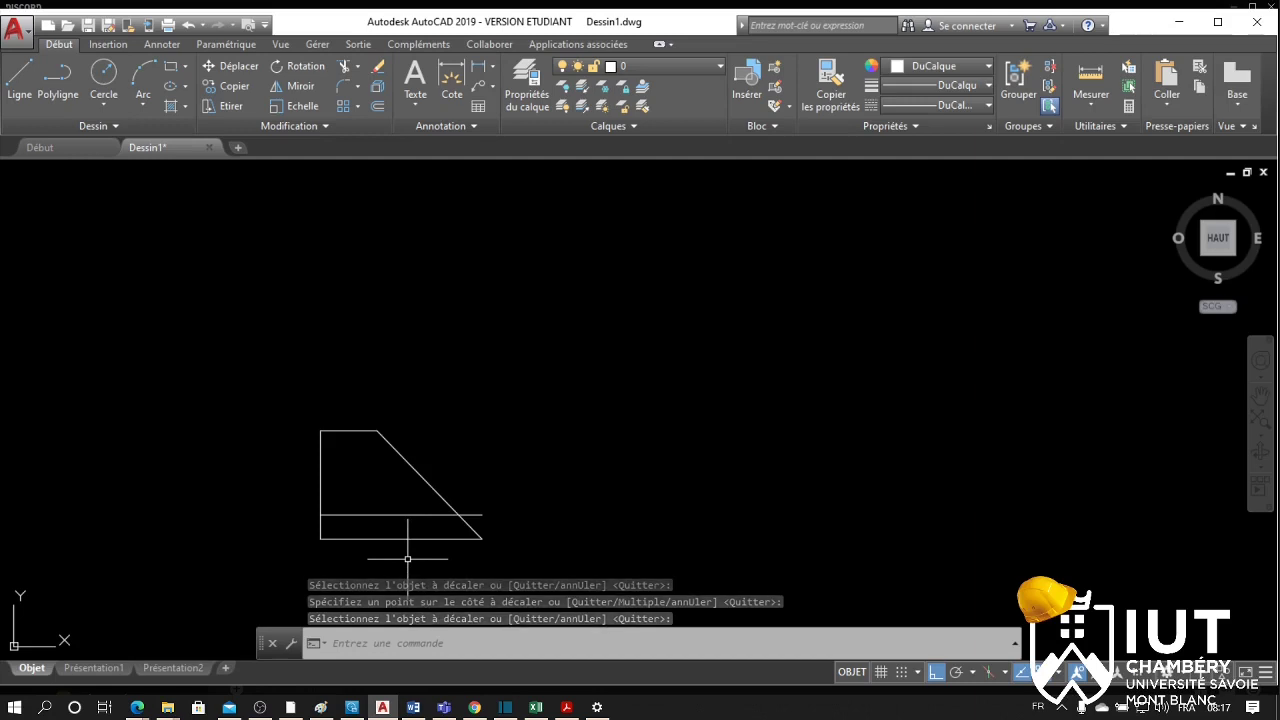
# Trim the part of the offset horizontal line that extends past the diagonal, using the diagonal as the cutting edge
pyautogui.scroll(4, 407, 559)
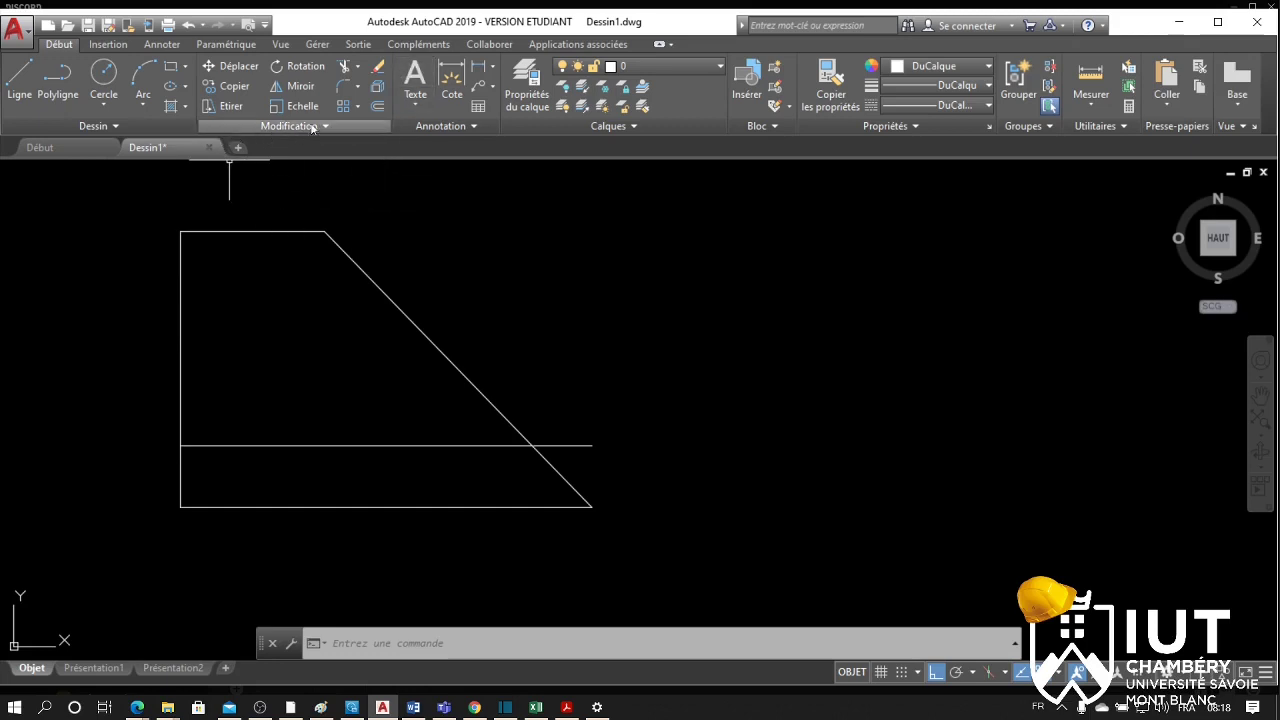
pyautogui.click(359, 67)
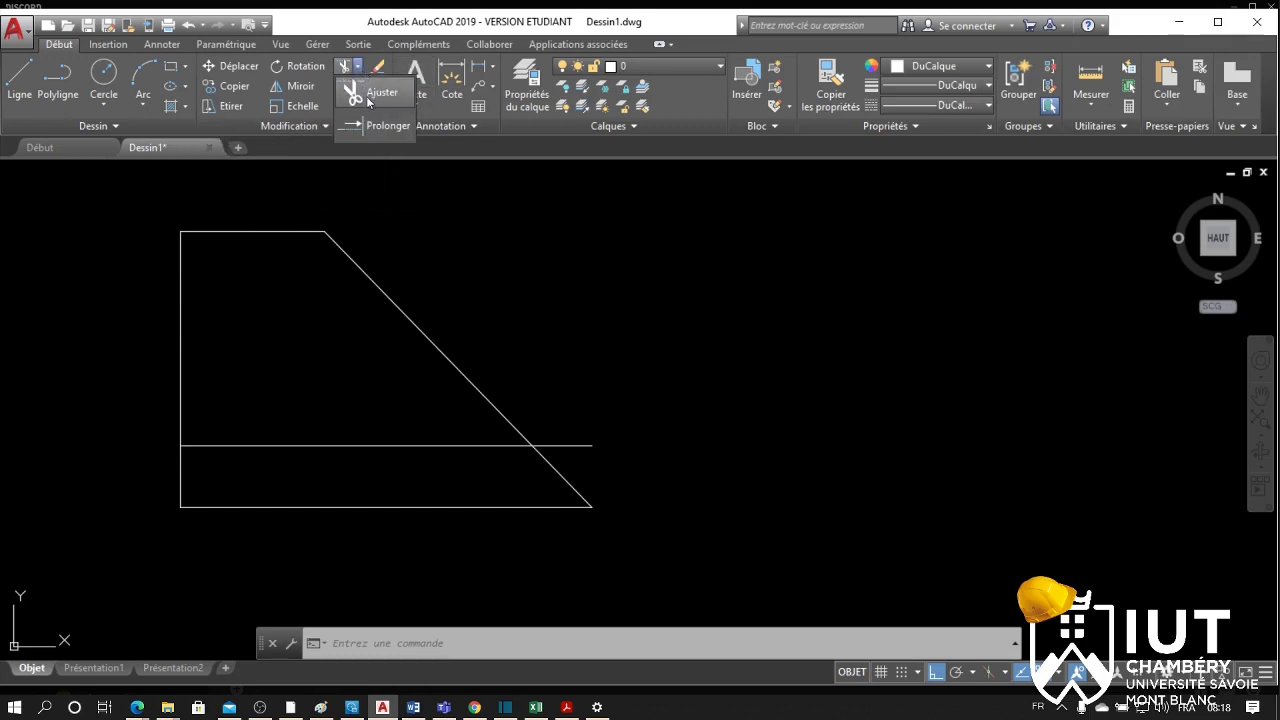
pyautogui.click(368, 101)
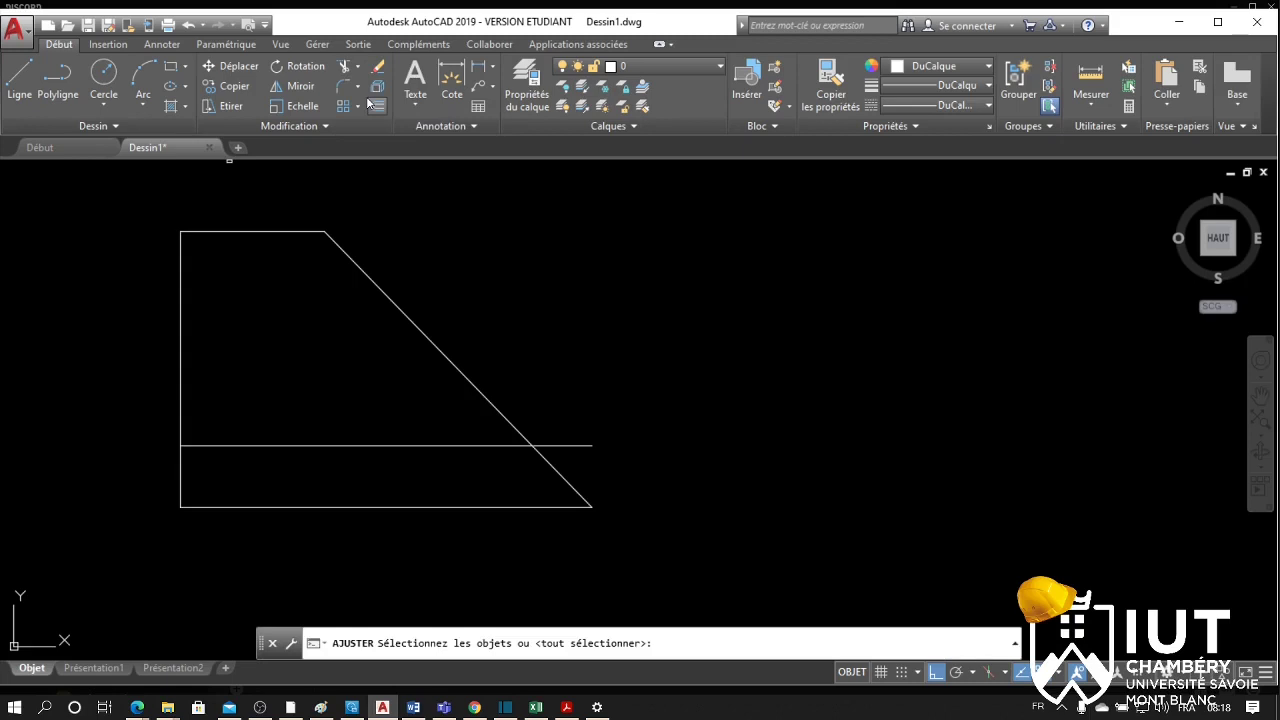
pyautogui.click(470, 381)
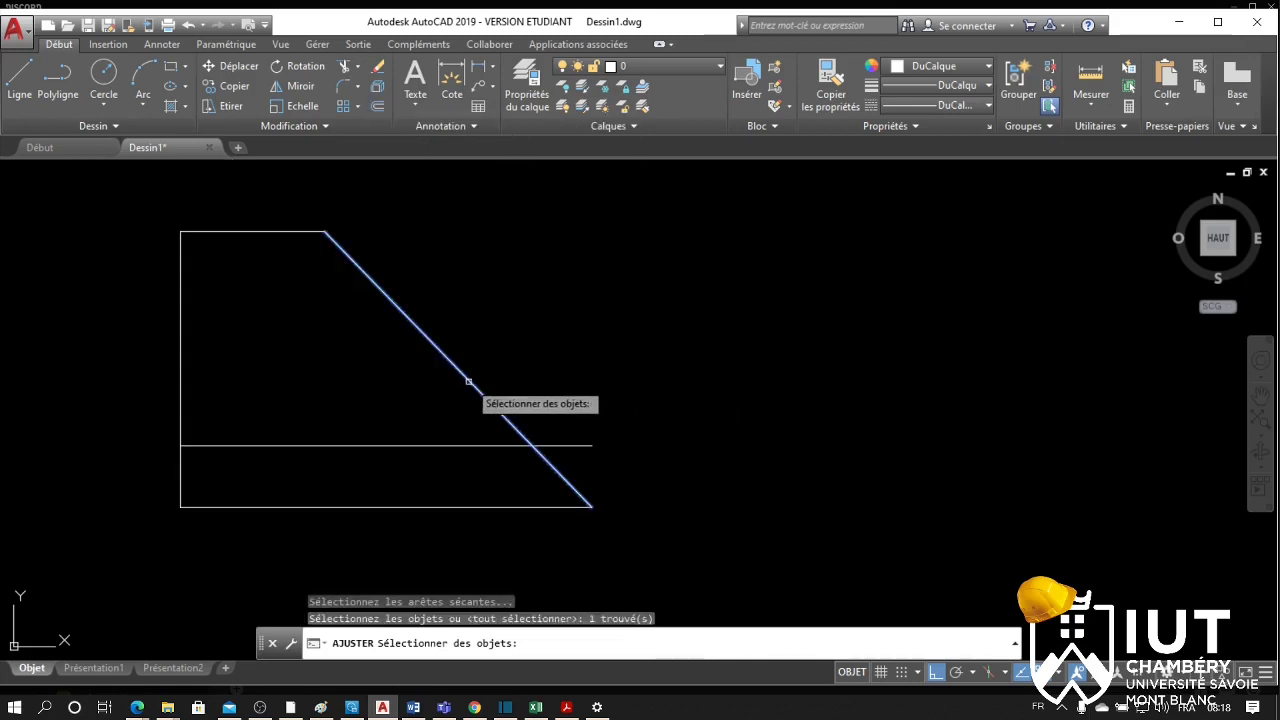
pyautogui.press('Return')
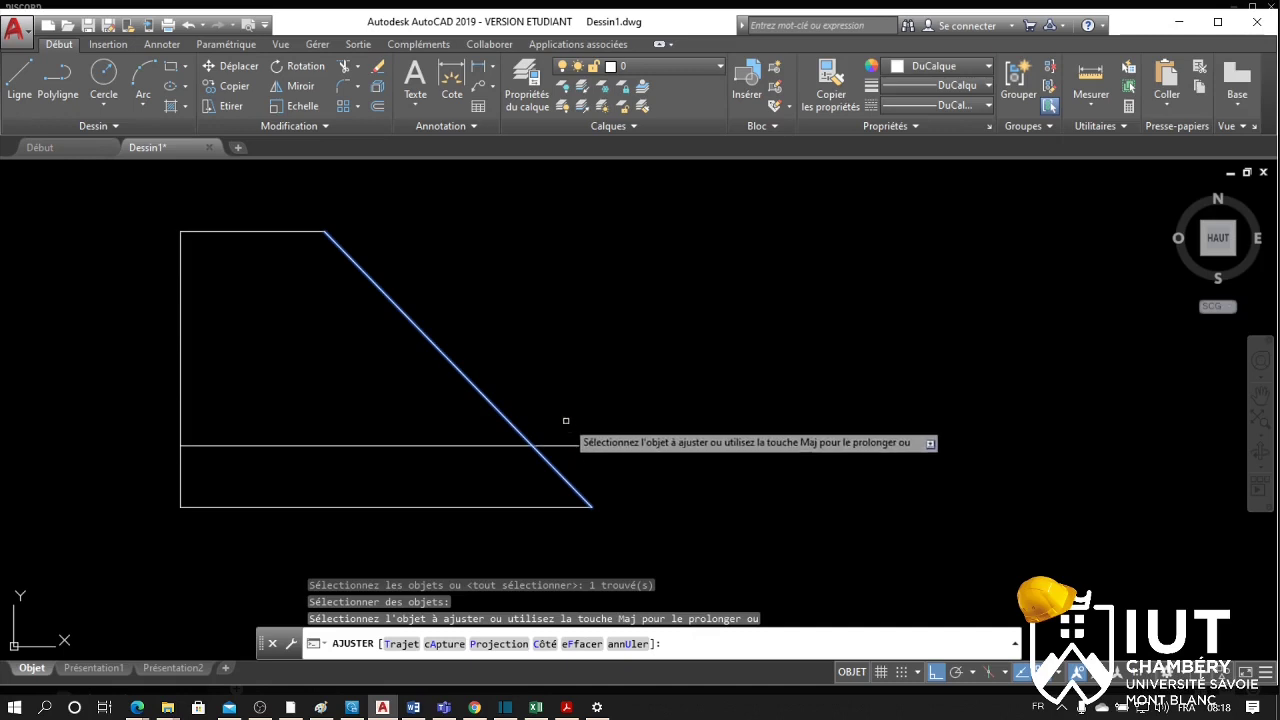
pyautogui.click(562, 444)
pyautogui.press('Return')
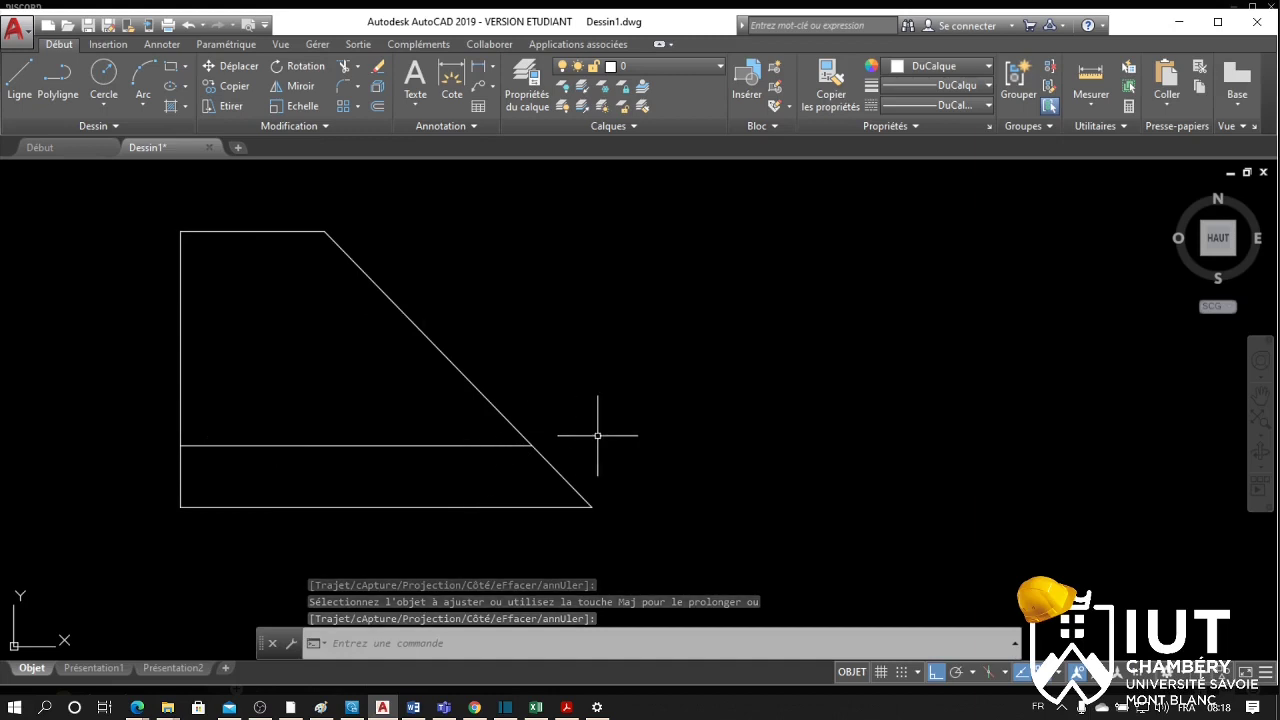
# Offset the trapezoid's left vertical line 34 units to the right, into the shape
pyautogui.scroll(-2, 597, 436)
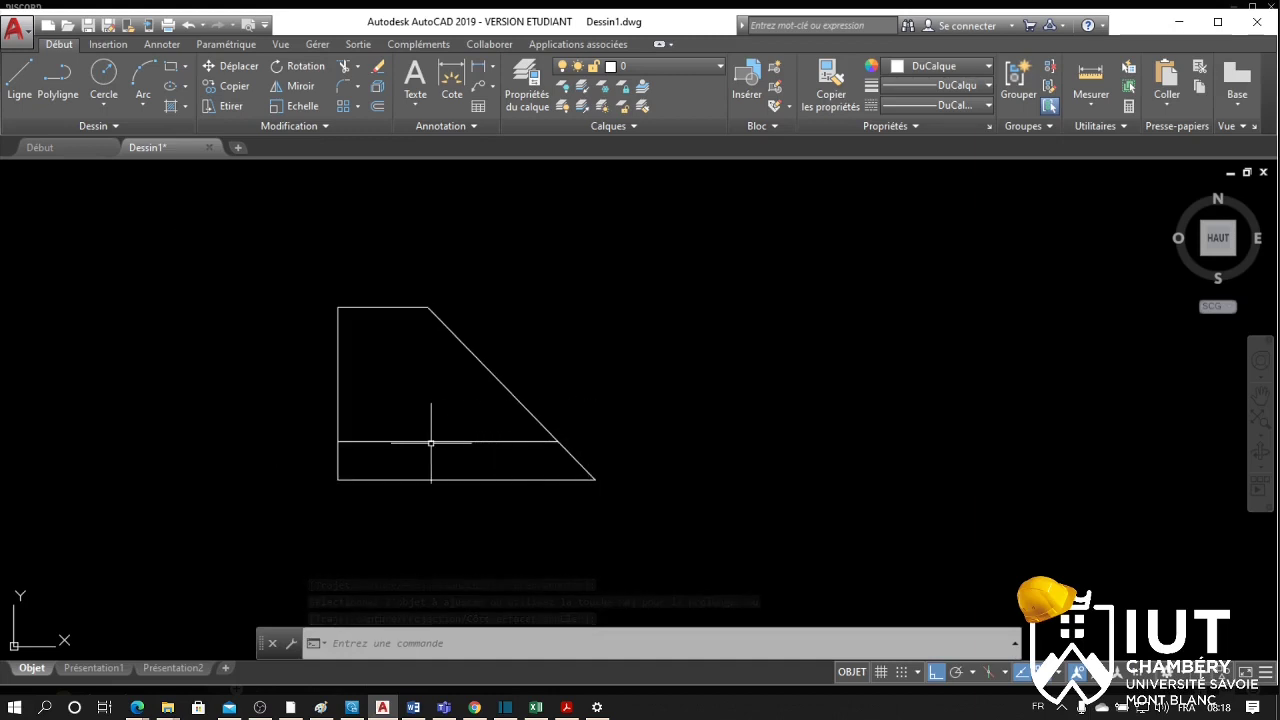
pyautogui.write('decaler')
pyautogui.press('Return')
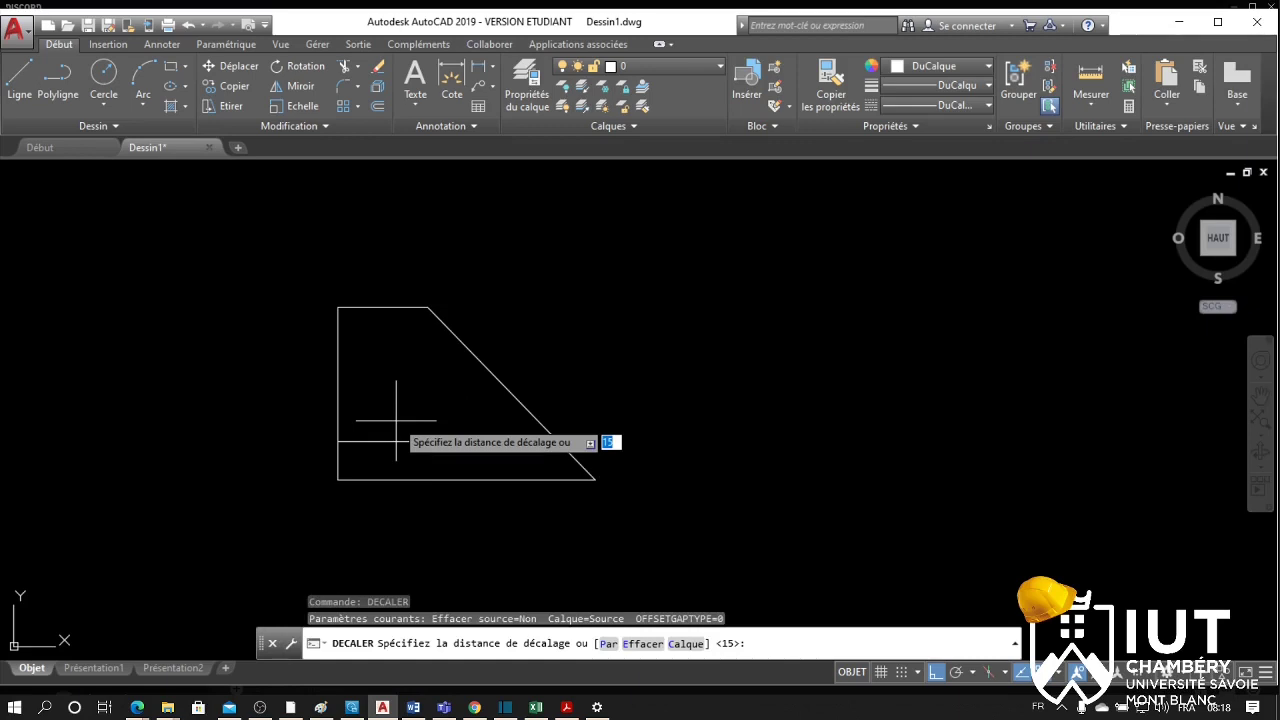
pyautogui.write('34')
pyautogui.press('Return')
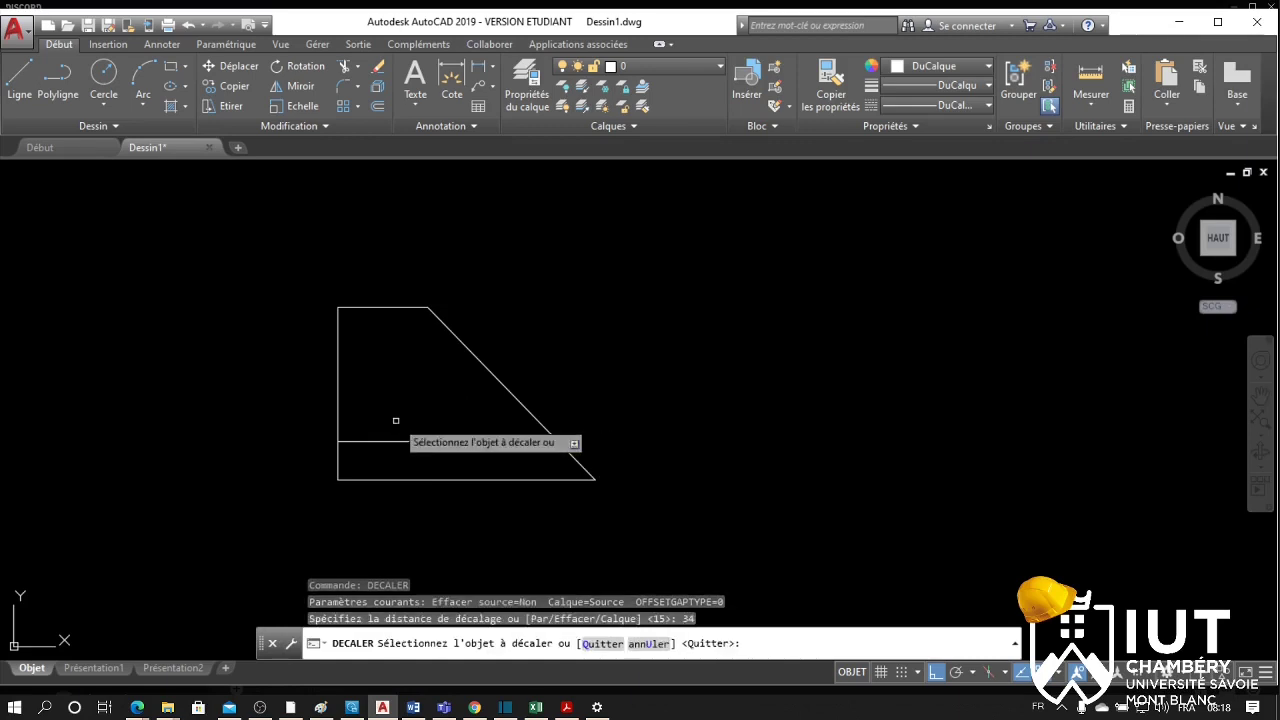
pyautogui.click(338, 386)
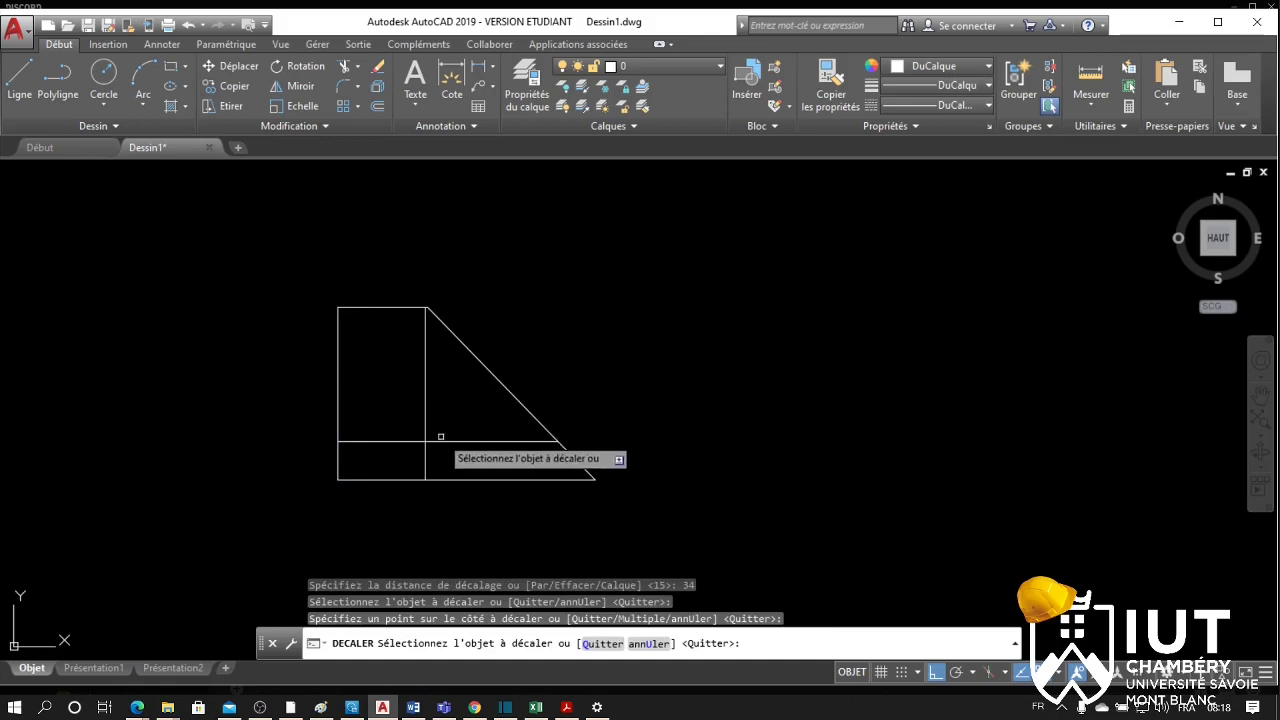
pyautogui.press('Return')
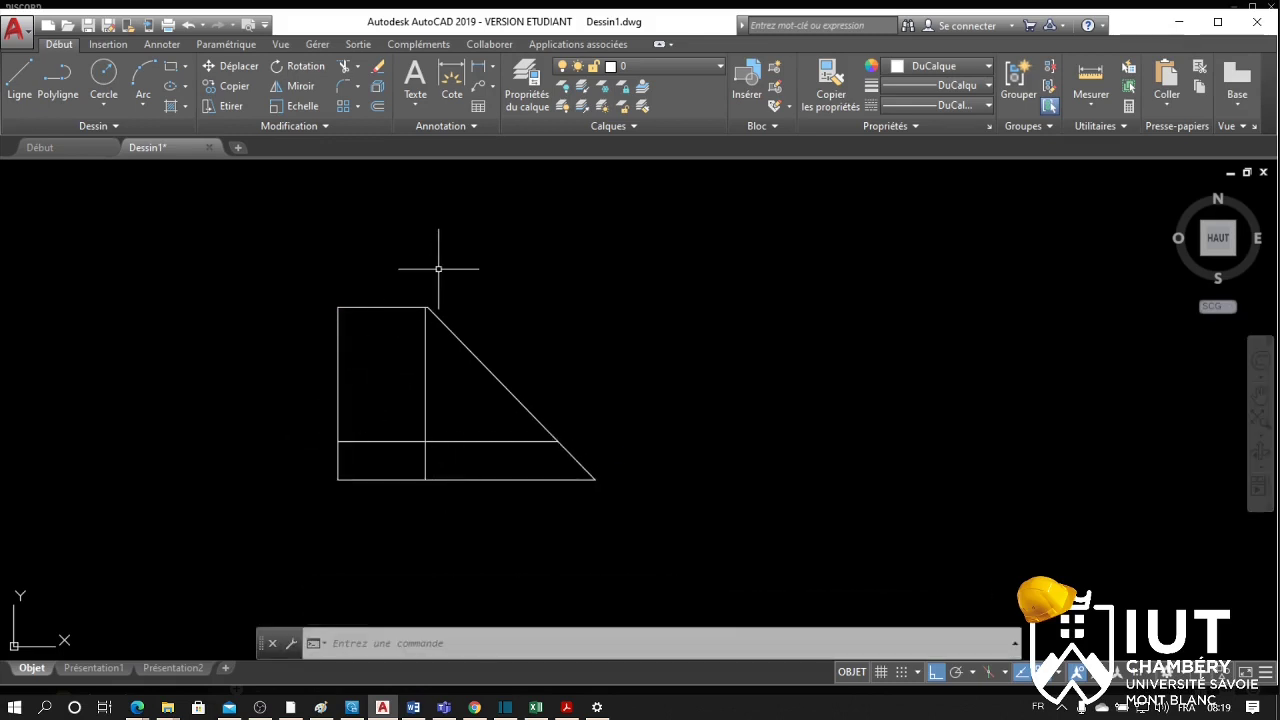
# Offset the trapezoid's upper horizontal line 25 units downward
pyautogui.write('dec')
pyautogui.press('Return')
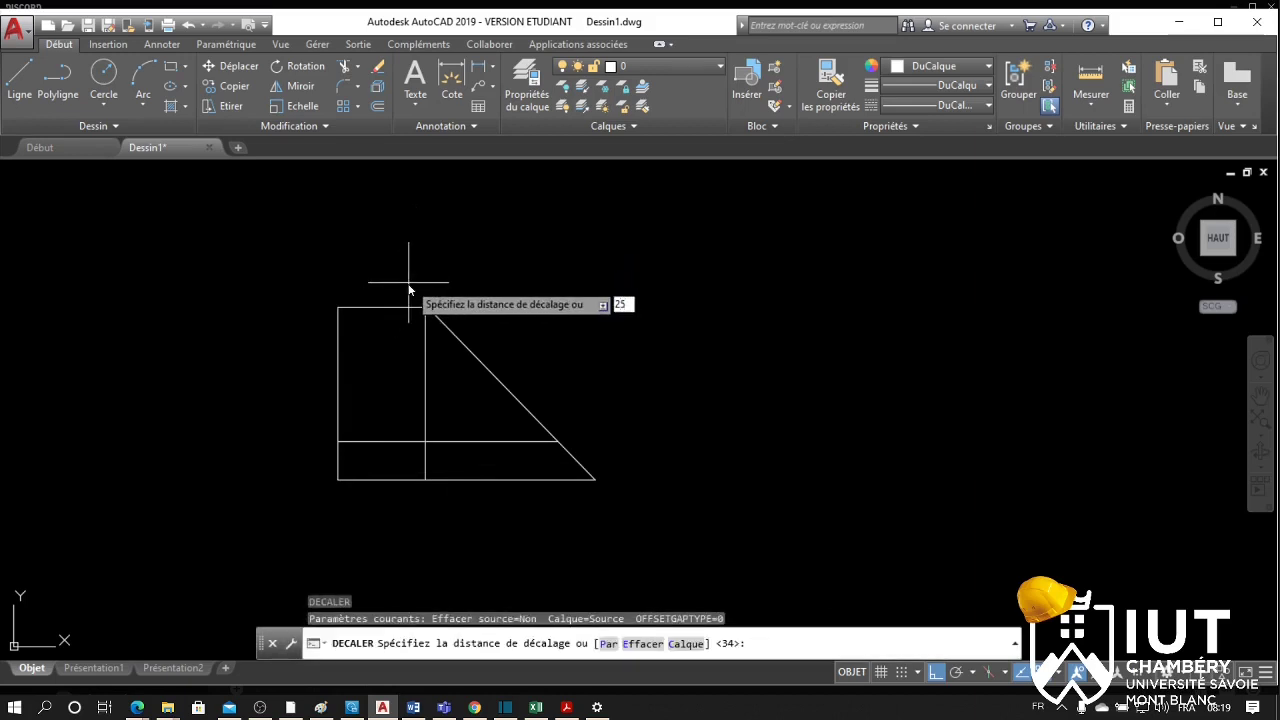
pyautogui.write('25')
pyautogui.press('Return')
pyautogui.click(384, 308)
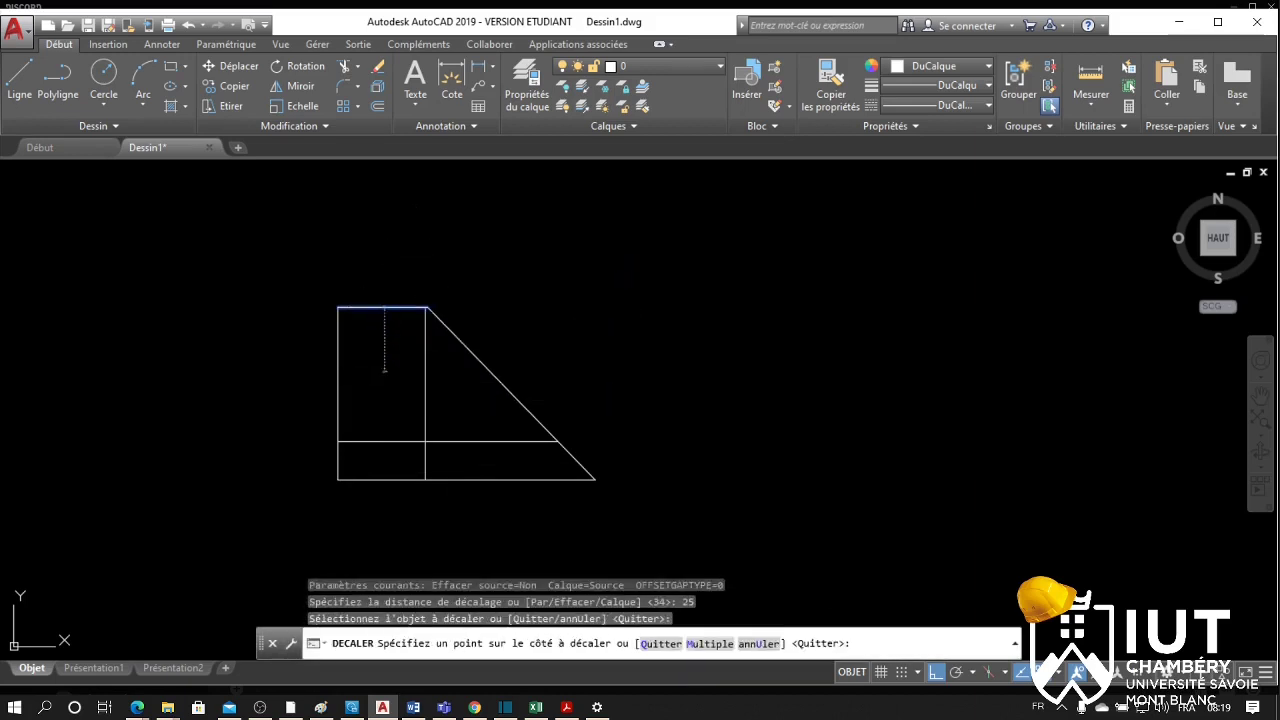
pyautogui.click(386, 372)
pyautogui.press('Escape')
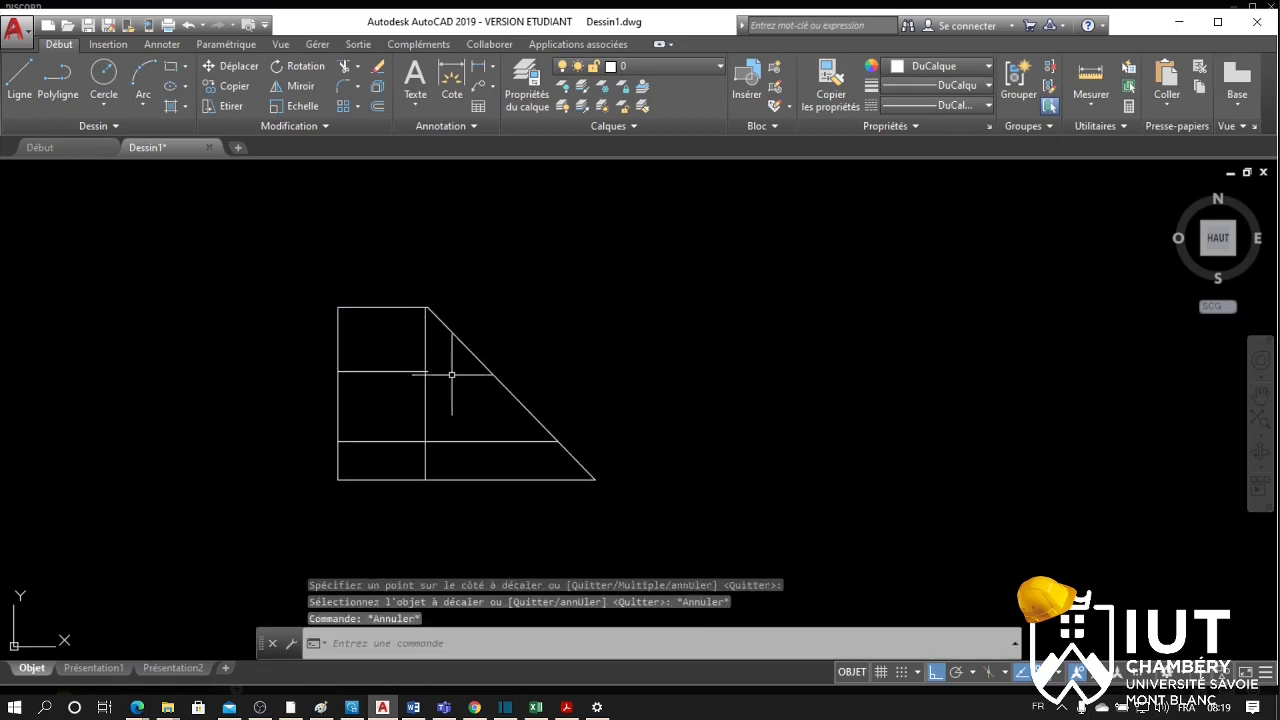
# Draw a center-based circle with a diameter of 24 at the intersection of the offset vertical line and the upper offset horizontal line
pyautogui.scroll(7, 451, 370)
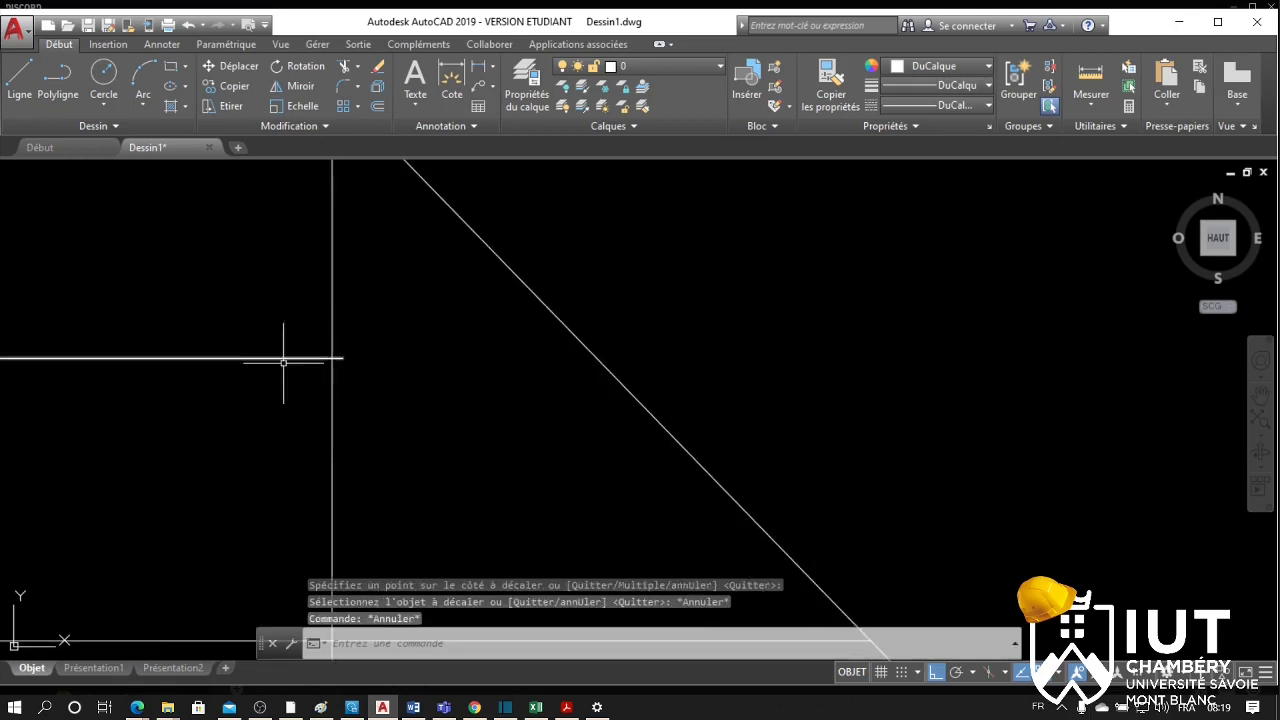
pyautogui.scroll(-4, 360, 360)
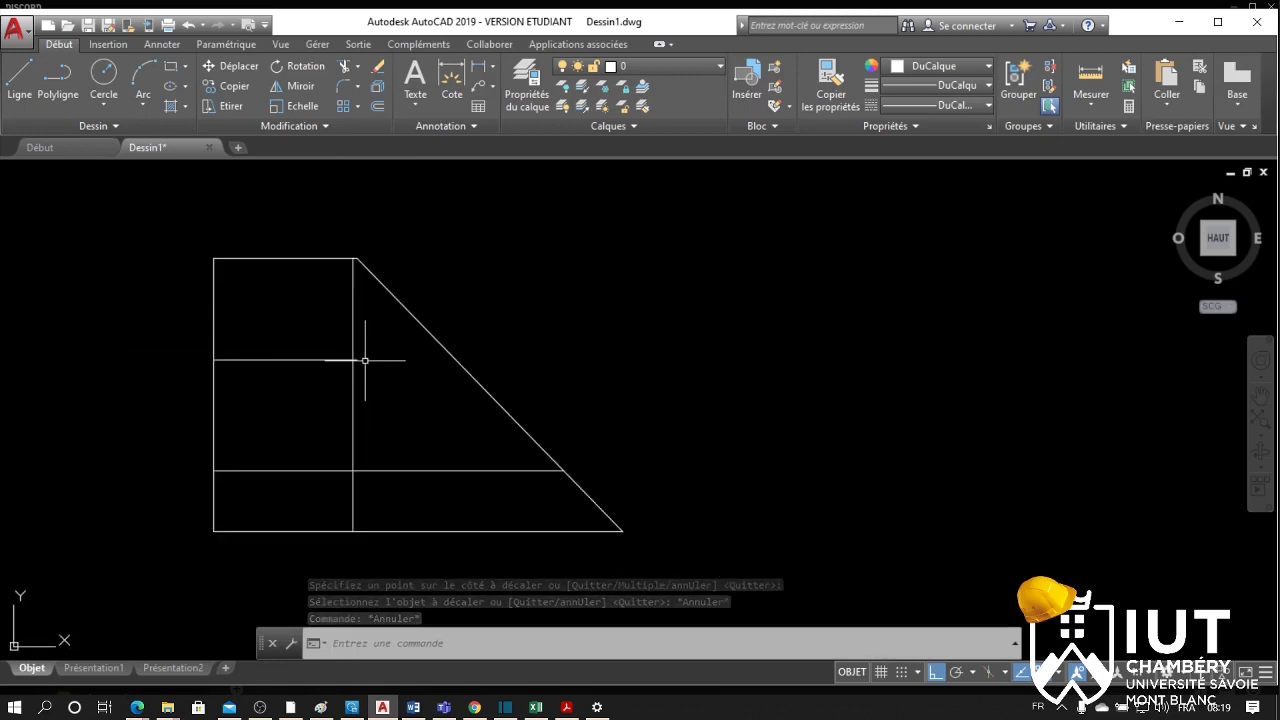
pyautogui.scroll(-2, 365, 360)
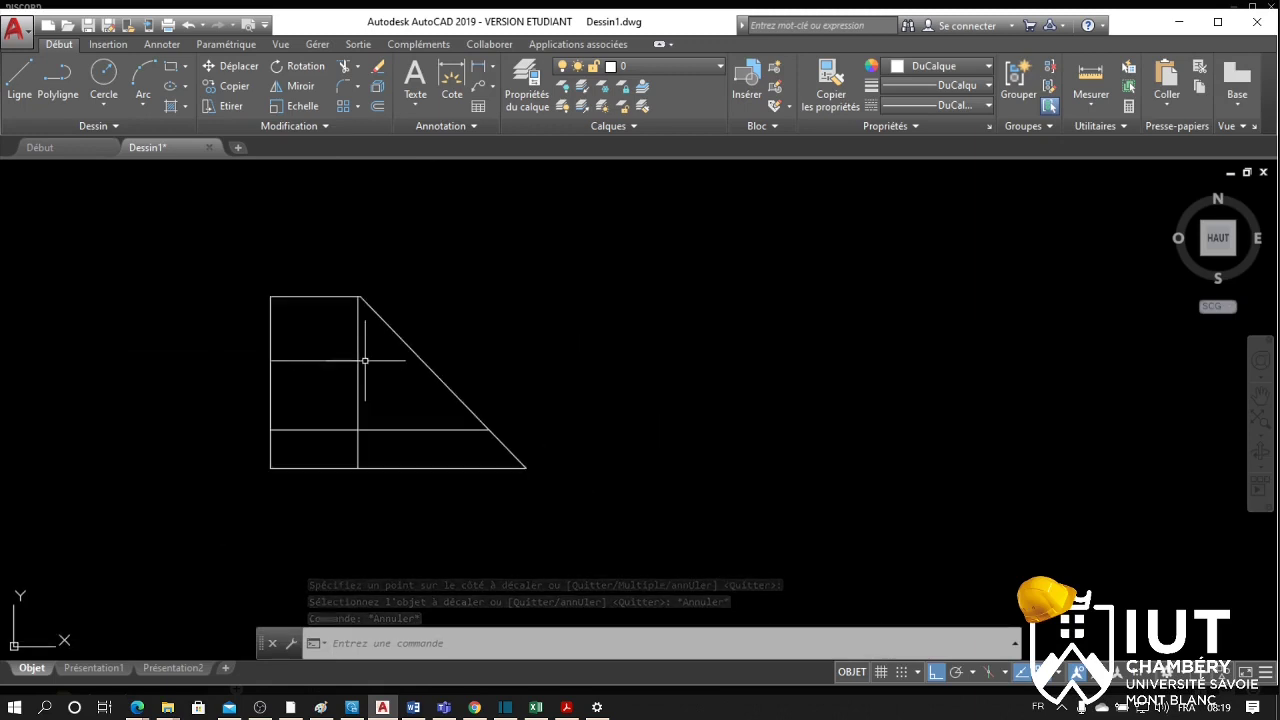
pyautogui.click(103, 108)
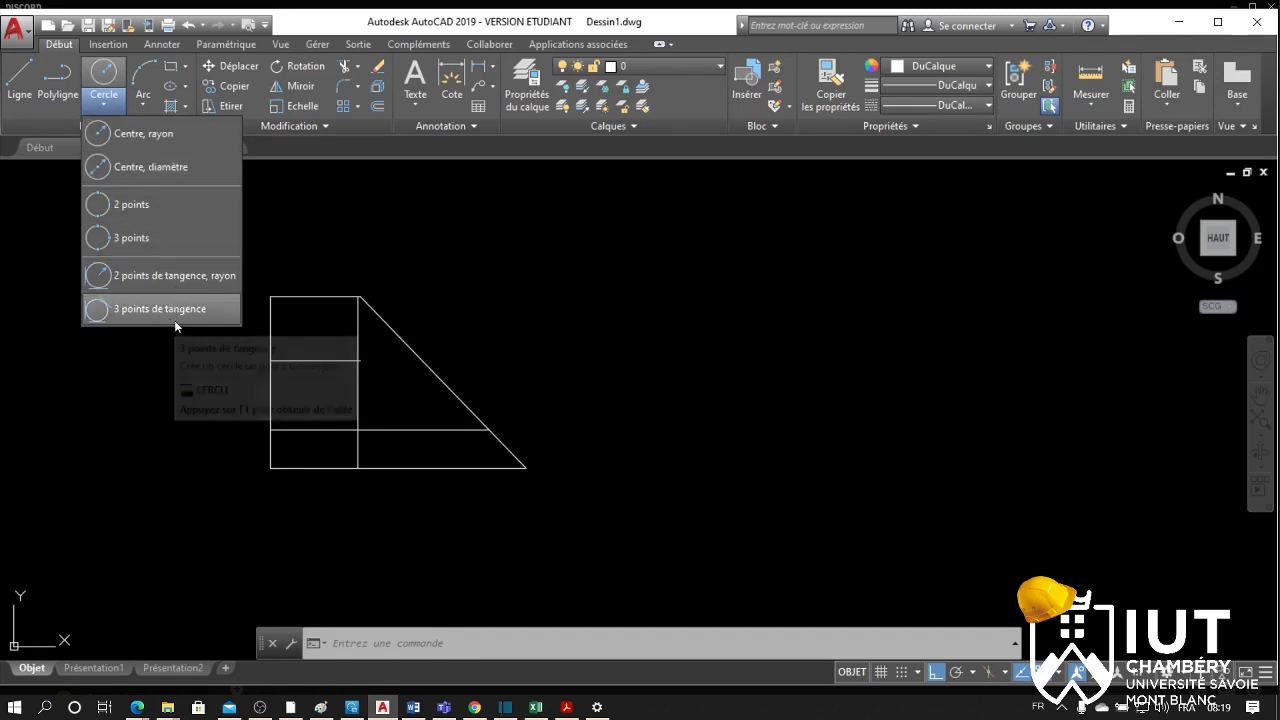
pyautogui.click(143, 133)
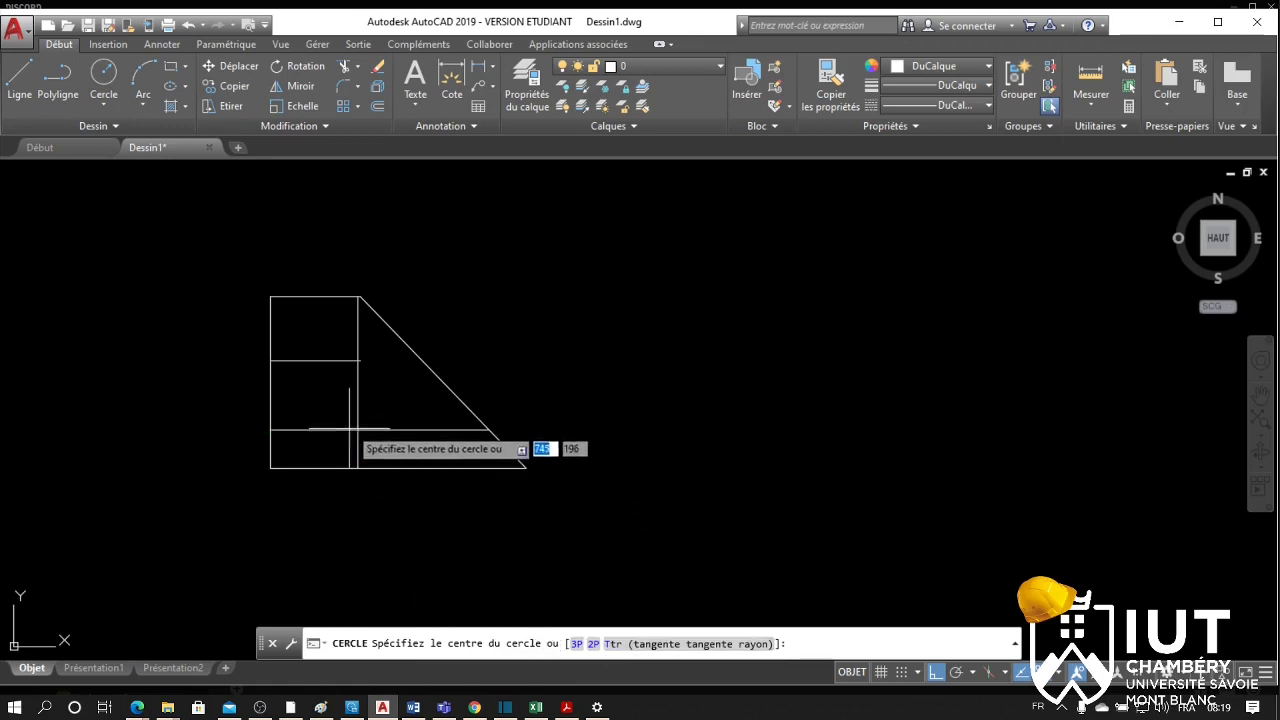
pyautogui.click(357, 360)
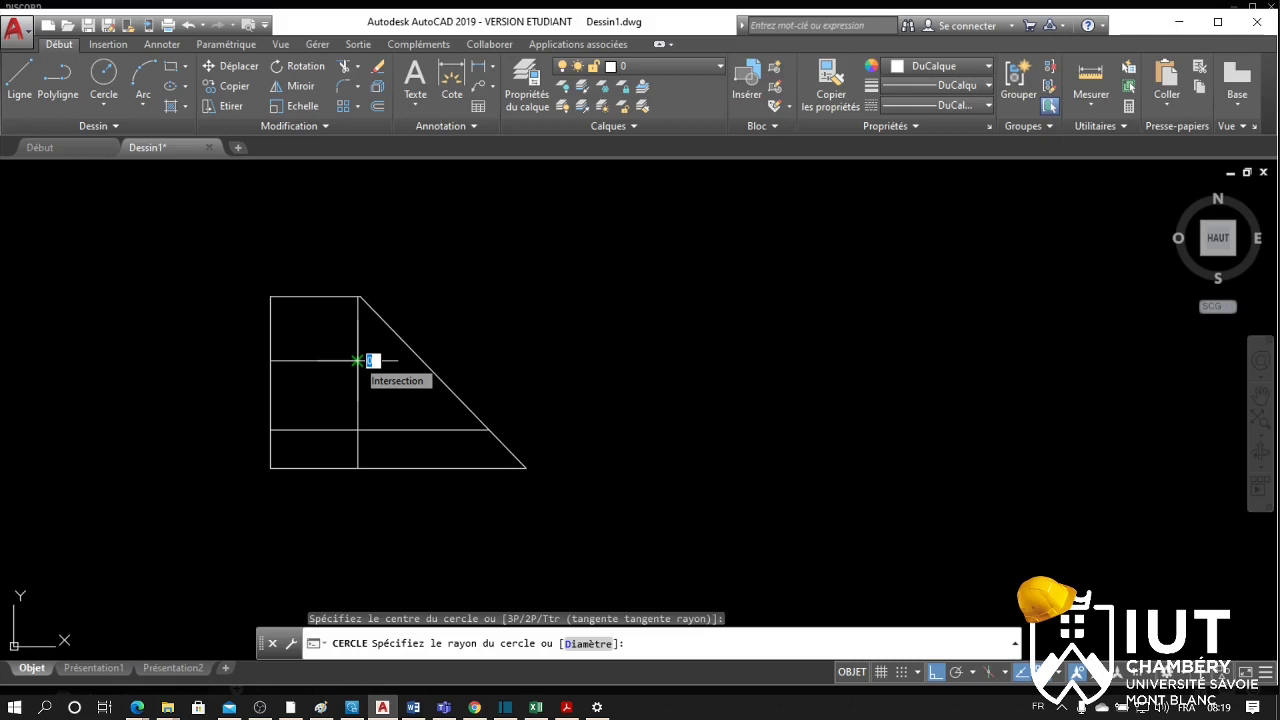
pyautogui.press('F8')
pyautogui.write('D')
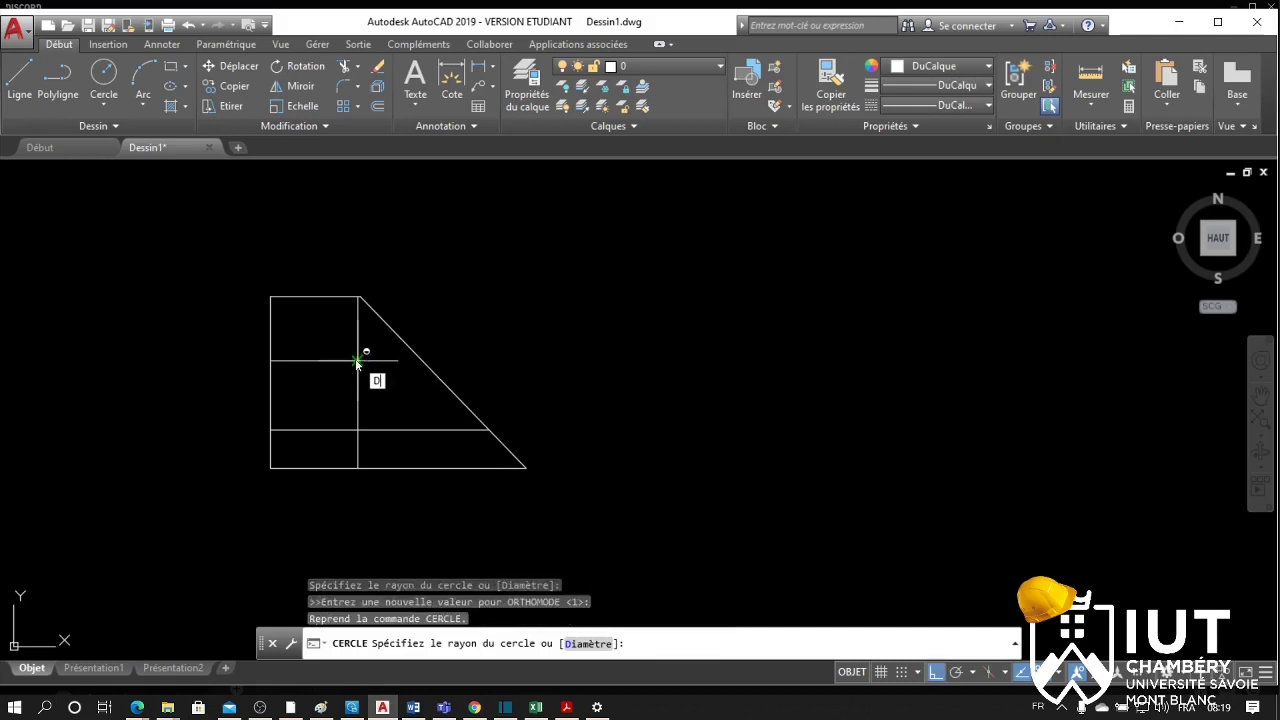
pyautogui.press('Return')
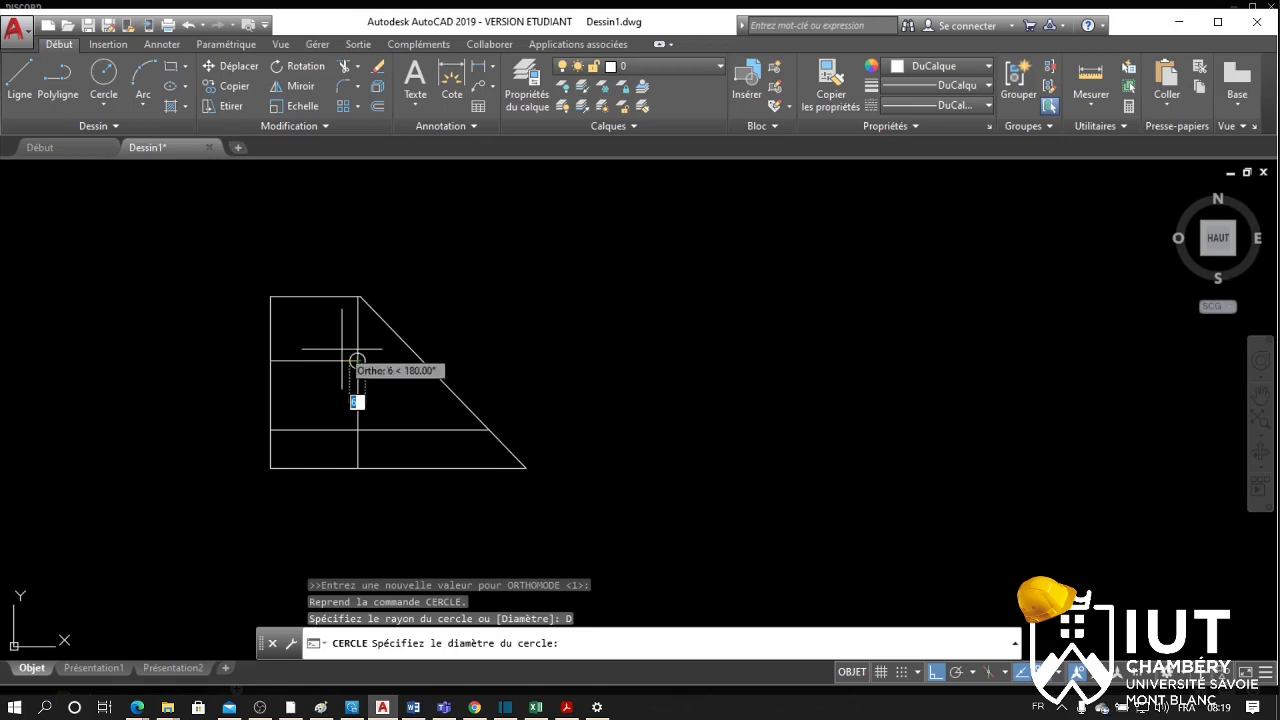
pyautogui.write('24')
pyautogui.press('Return')
# Delete the vertical and horizontal construction lines that cross at the circle's center
pyautogui.scroll(4, 453, 387)
pyautogui.click(209, 363)
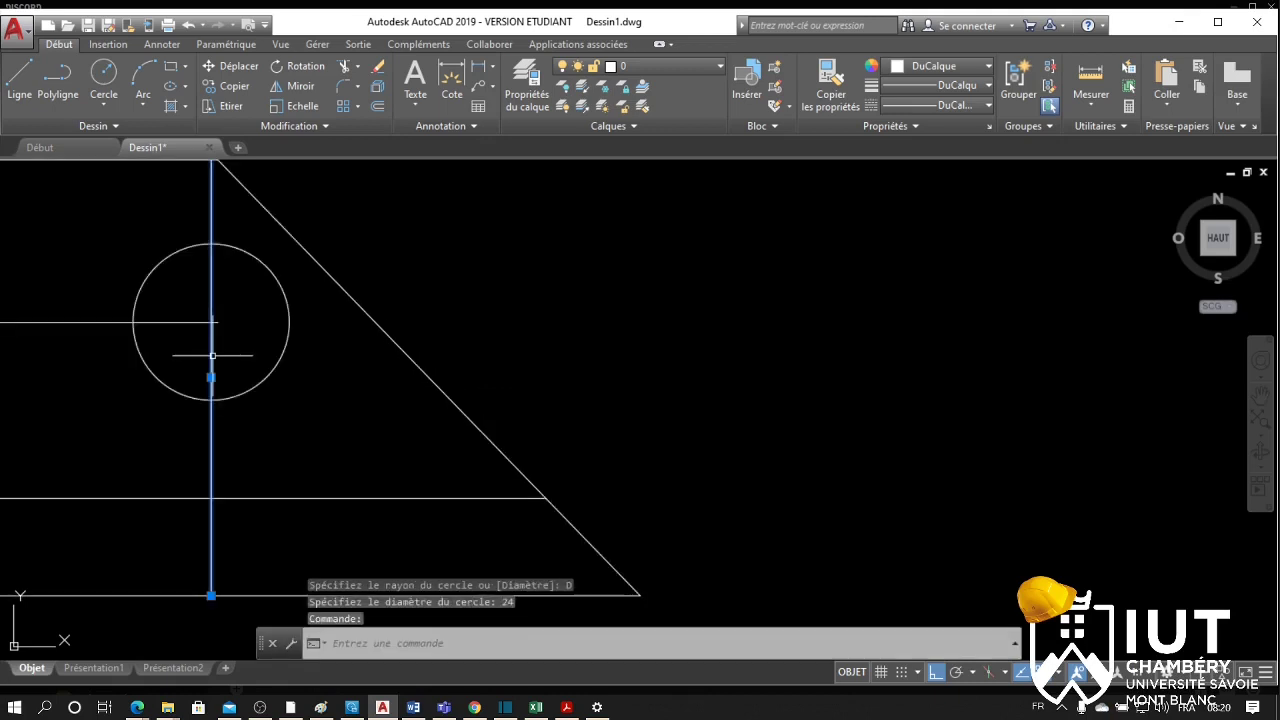
pyautogui.press('Delete')
pyautogui.scroll(-4, 588, 355)
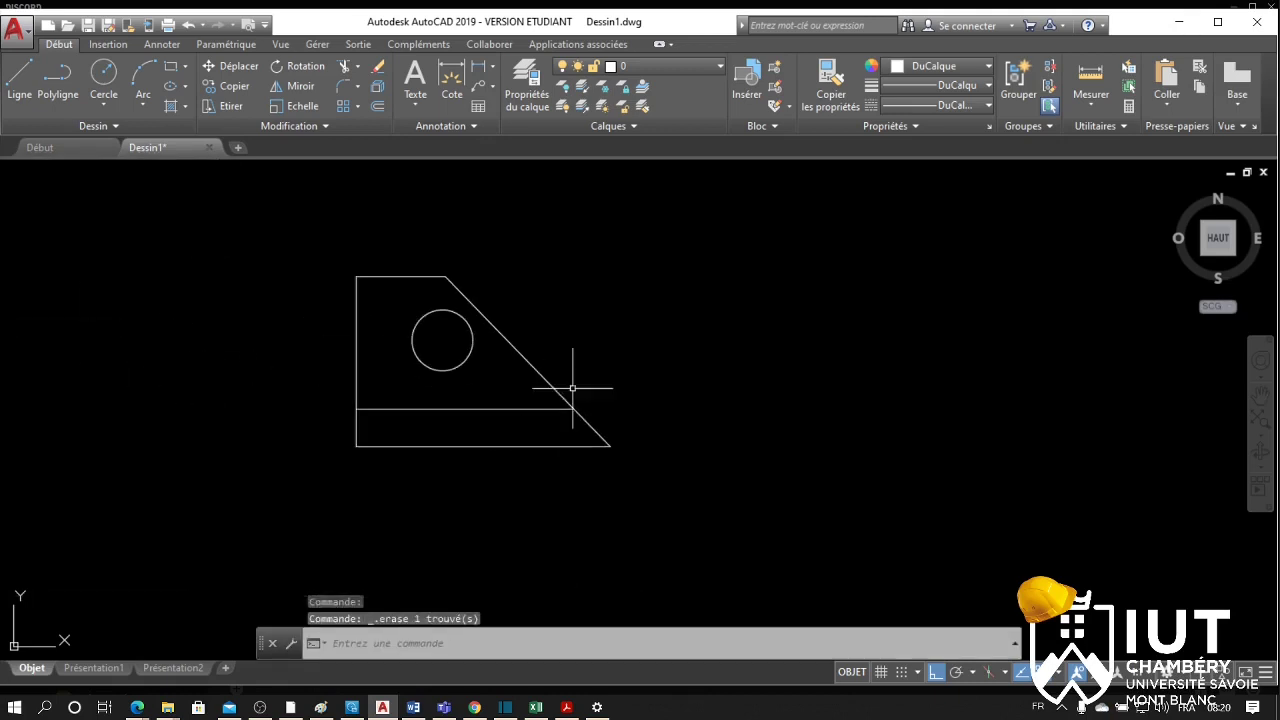